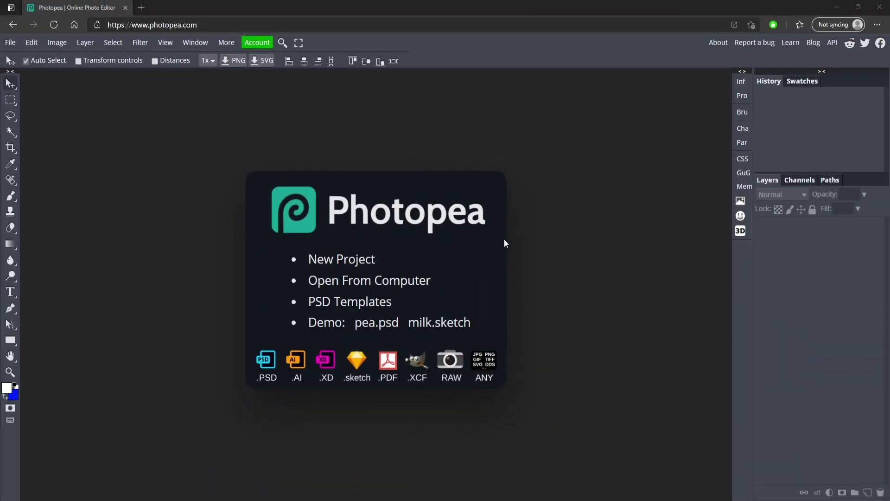
- Create a new project at 1280 × 720 px with a white background
{"action": "left_click", "coordinate": [325, 259]}
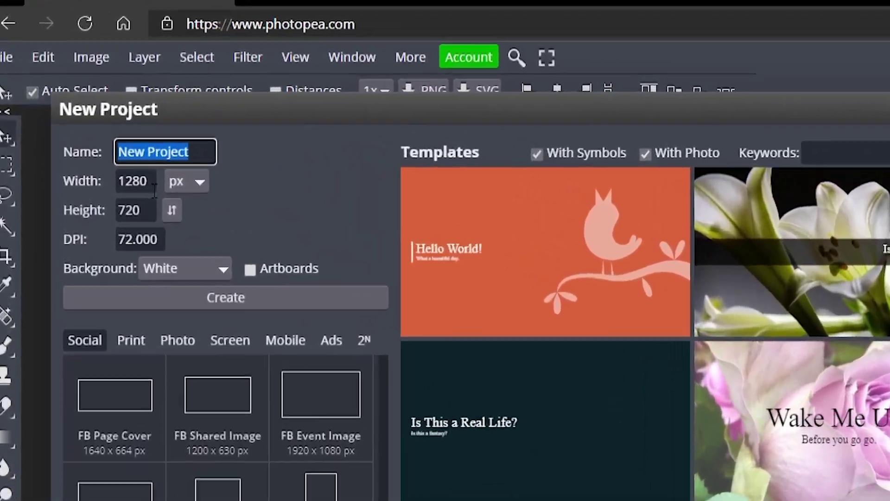
{"action": "left_click", "coordinate": [96, 124]}
{"action": "double_click", "coordinate": [93, 124]}
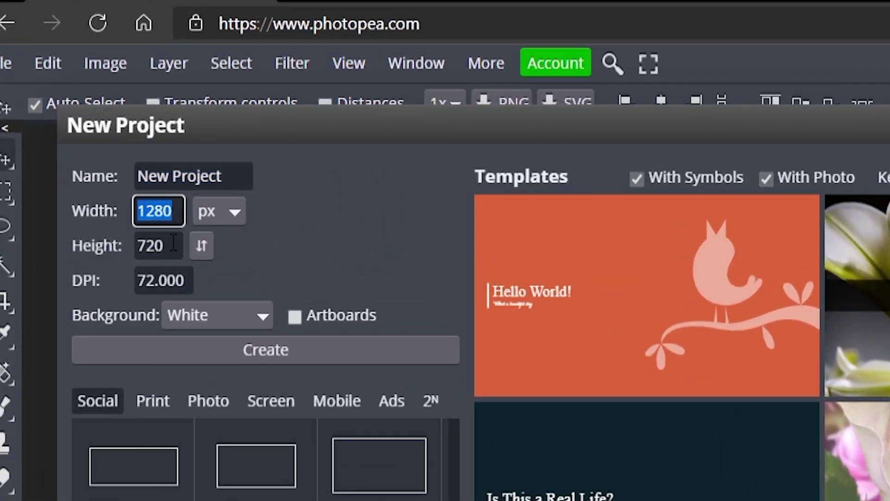
{"action": "key", "text": "Tab"}
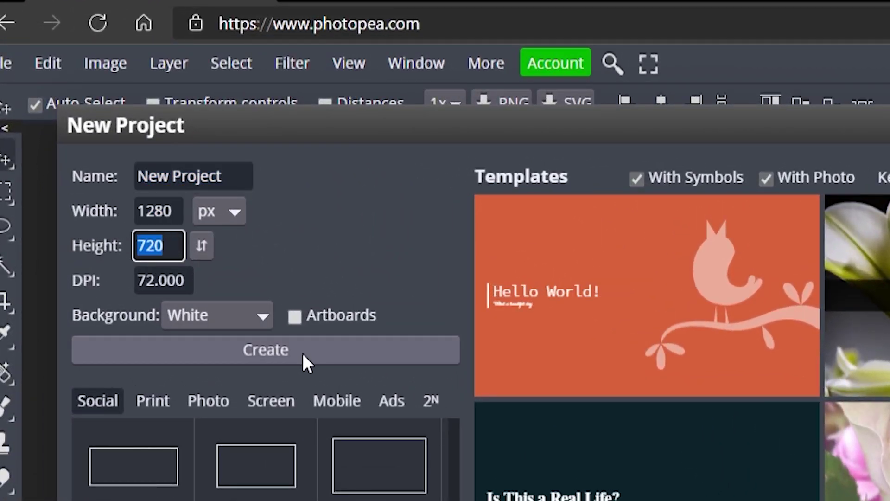
{"action": "left_click", "coordinate": [280, 352]}
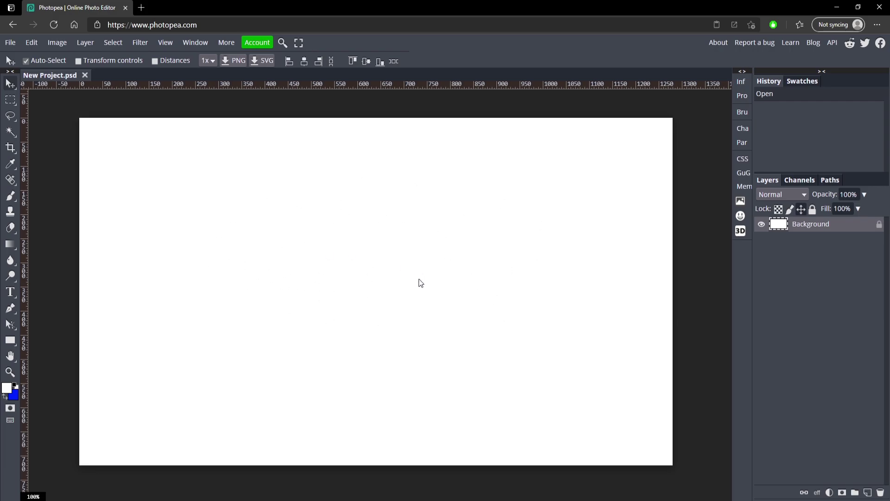
- Copy the Valorant gameplay screenshot from the Bing Images viewer
{"action": "left_click_drag", "start_coordinate": [668, 315], "coordinate": [172, 0]}
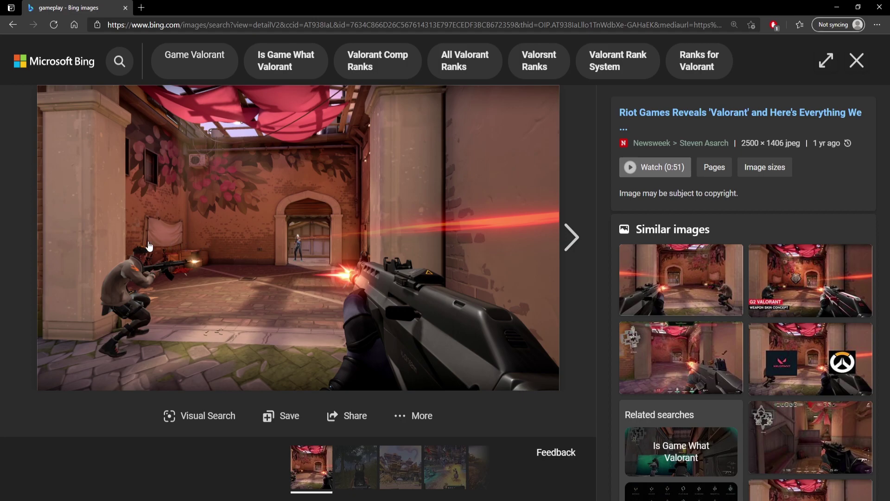
{"action": "right_click", "coordinate": [223, 181]}
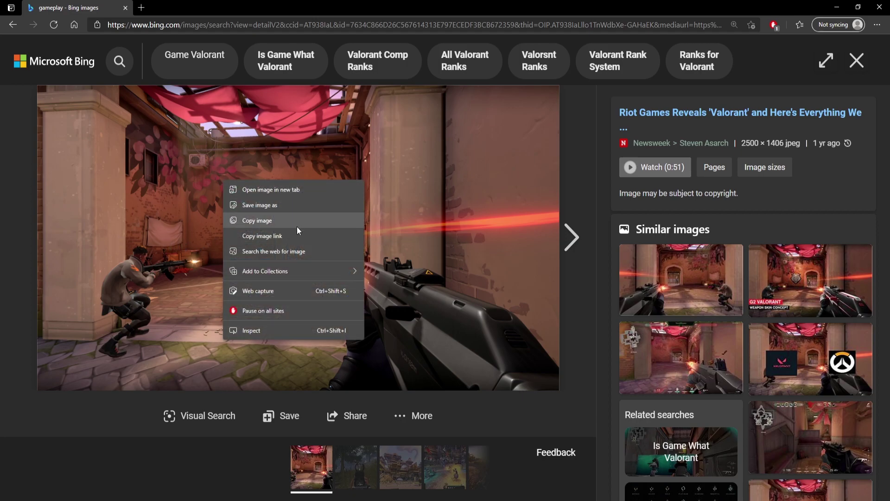
{"action": "left_click", "coordinate": [260, 222]}
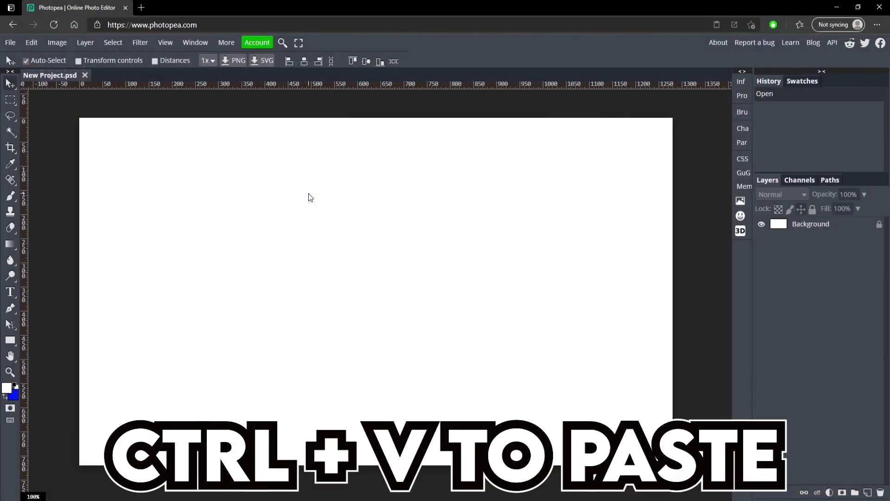
- Paste the Valorant screenshot as Layer 1 and free-transform it to fill the 1280 × 720 canvas
{"action": "key", "text": "ctrl+v"}
{"action": "left_click_drag", "start_coordinate": [309, 198], "coordinate": [457, 416]}
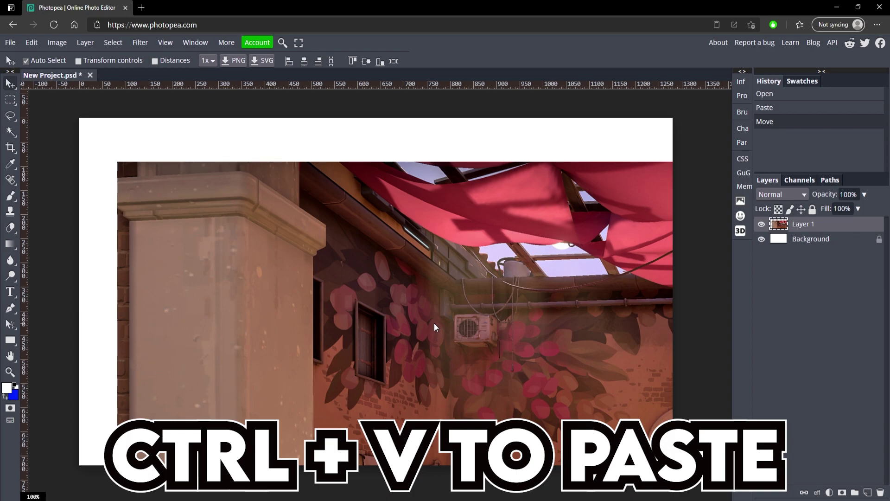
{"action": "key", "text": "ctrl+alt+t"}
{"action": "left_click_drag", "start_coordinate": [117, 161], "coordinate": [459, 346]}
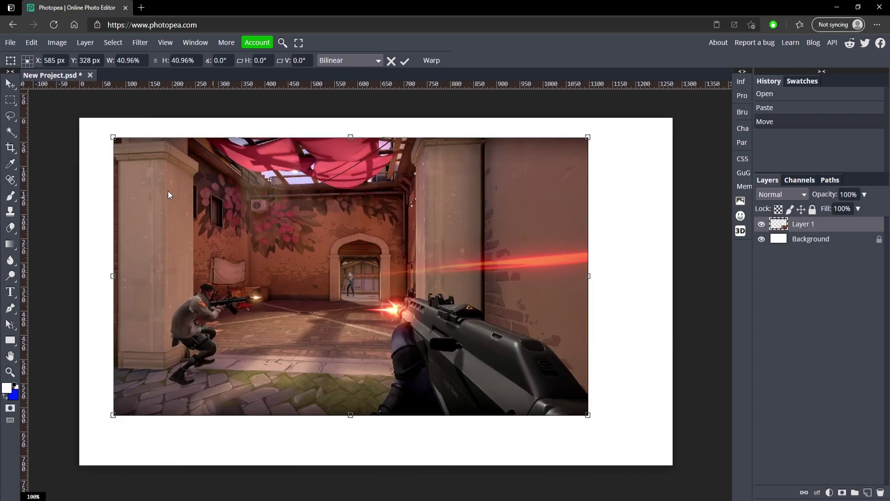
{"action": "left_click_drag", "start_coordinate": [215, 199], "coordinate": [181, 181]}
{"action": "left_click_drag", "start_coordinate": [563, 402], "coordinate": [674, 453]}
{"action": "left_click", "coordinate": [405, 61]}
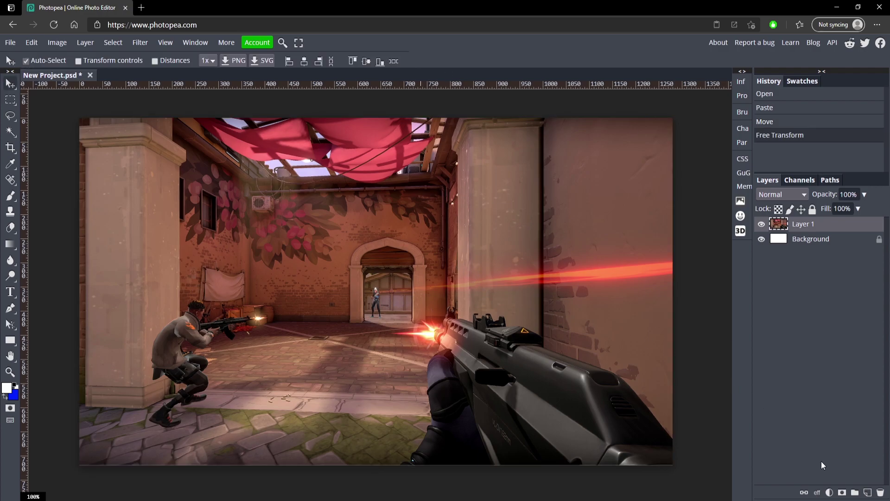
- Add a pure red (ff0000) Color Fill layer over the screenshot
{"action": "left_click", "coordinate": [829, 493]}
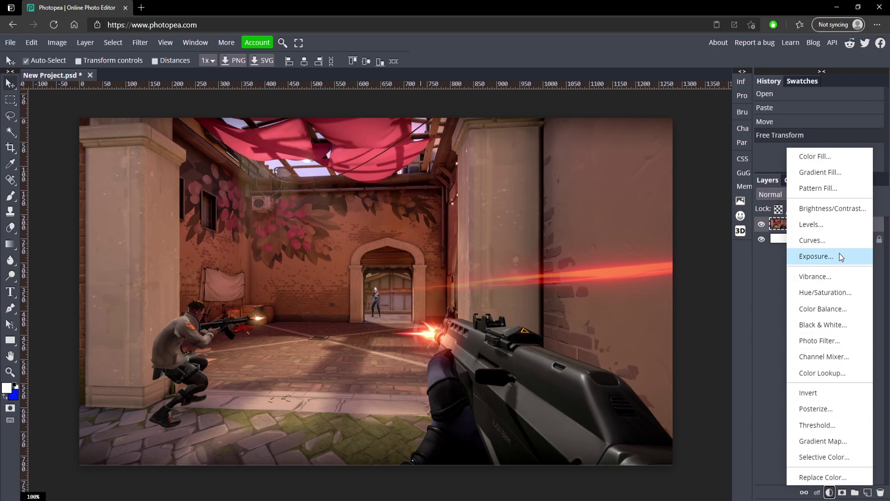
{"action": "left_click", "coordinate": [816, 156]}
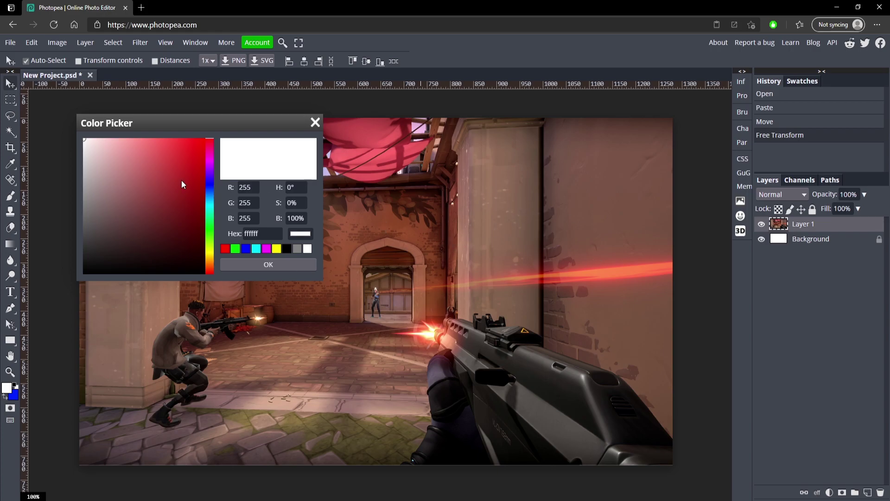
{"action": "left_click", "coordinate": [225, 249]}
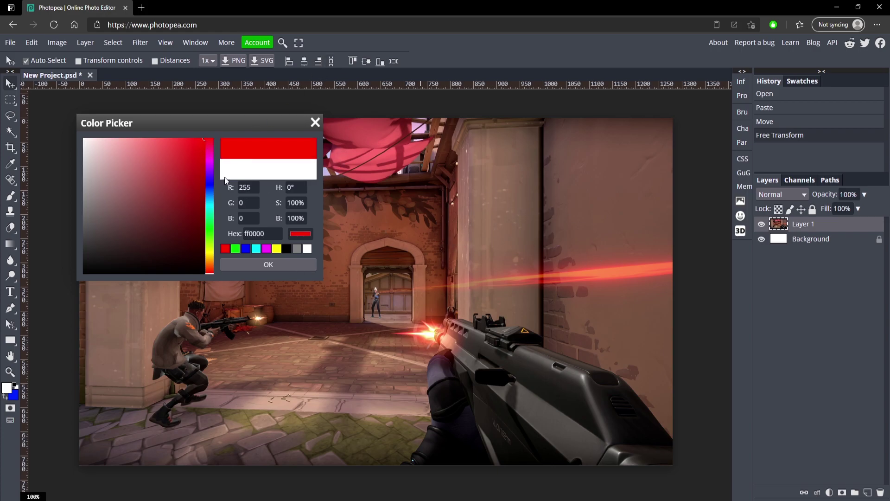
{"action": "left_click", "coordinate": [266, 265]}
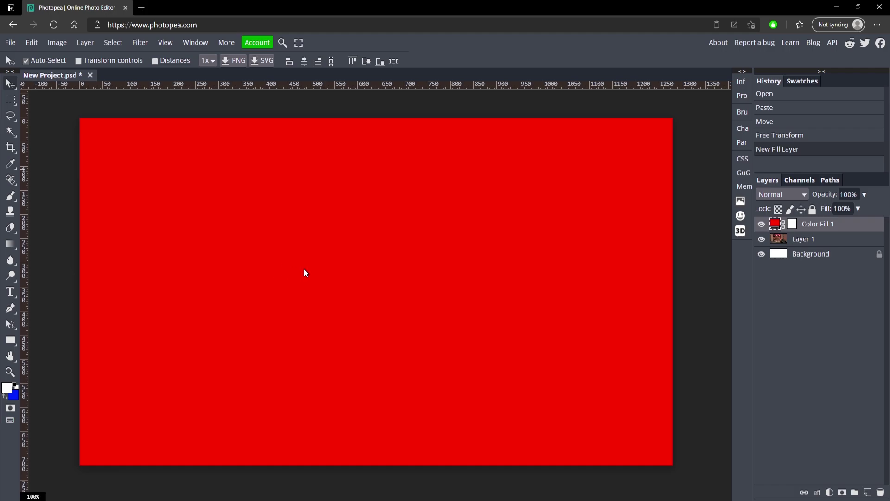
- Set the red fill layer to Color blend mode at about 62% opacity
{"action": "left_click", "coordinate": [788, 191]}
{"action": "scroll", "coordinate": [778, 317], "scroll_direction": "down", "scroll_amount": 4}
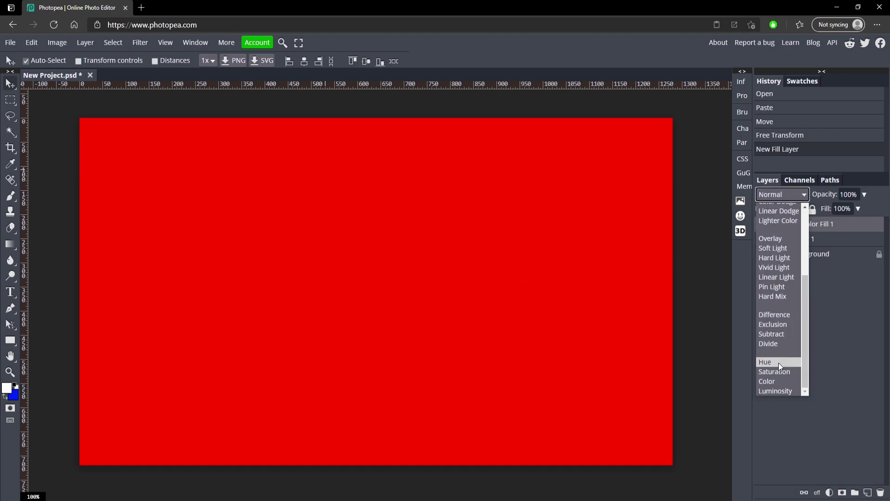
{"action": "left_click", "coordinate": [778, 382]}
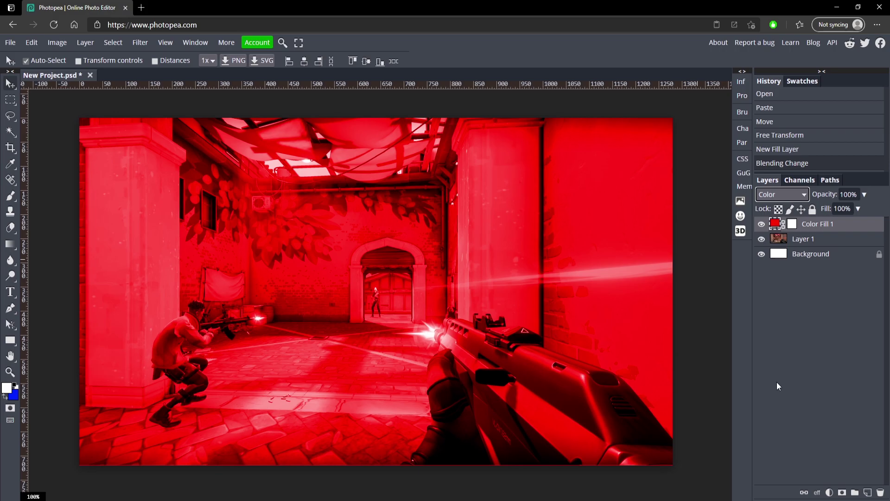
{"action": "left_click_drag", "start_coordinate": [864, 194], "coordinate": [850, 208]}
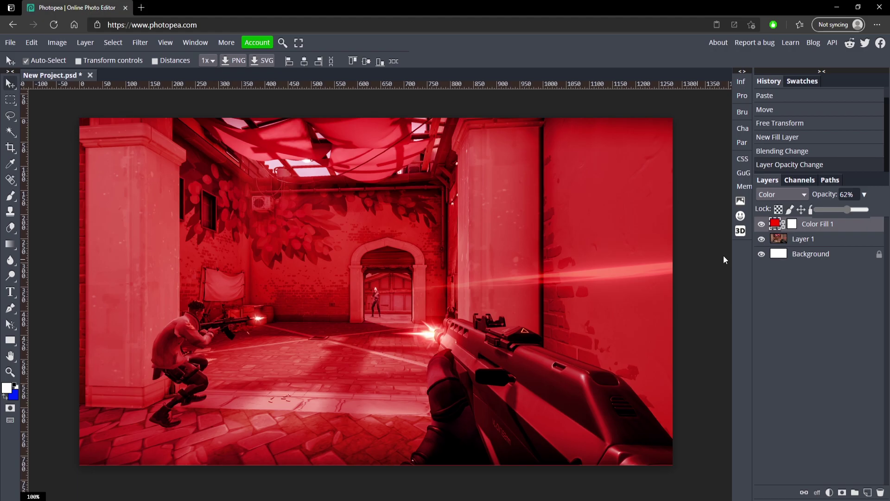
- Type 'LIVE' on the image and set it in the Luckiest Guy font
{"action": "left_click", "coordinate": [12, 292]}
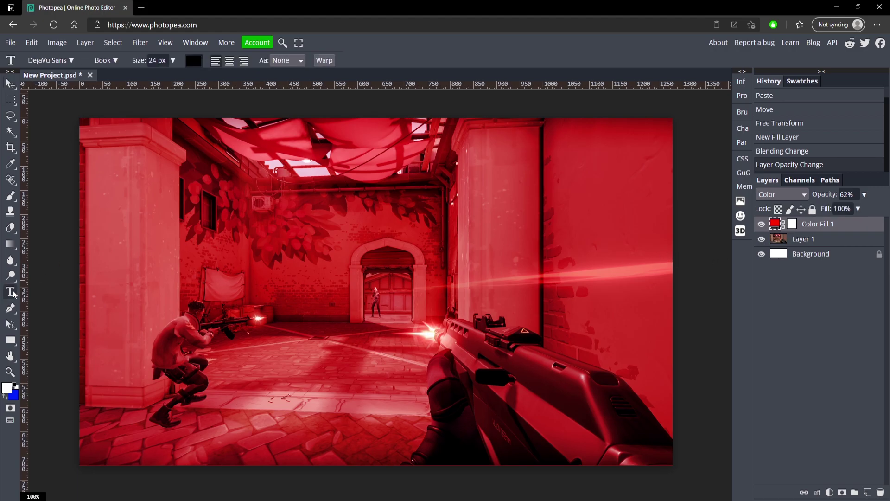
{"action": "left_click", "coordinate": [263, 290]}
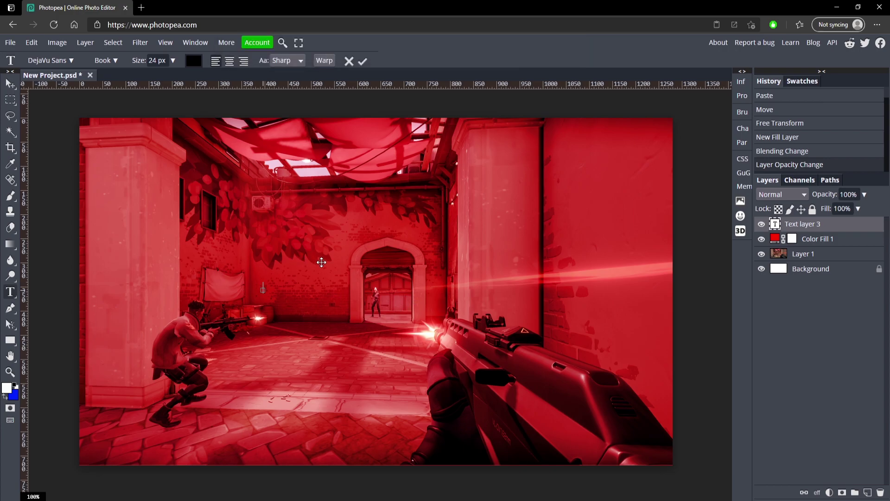
{"action": "type", "text": "LIVE"}
{"action": "key", "text": "ctrl+a"}
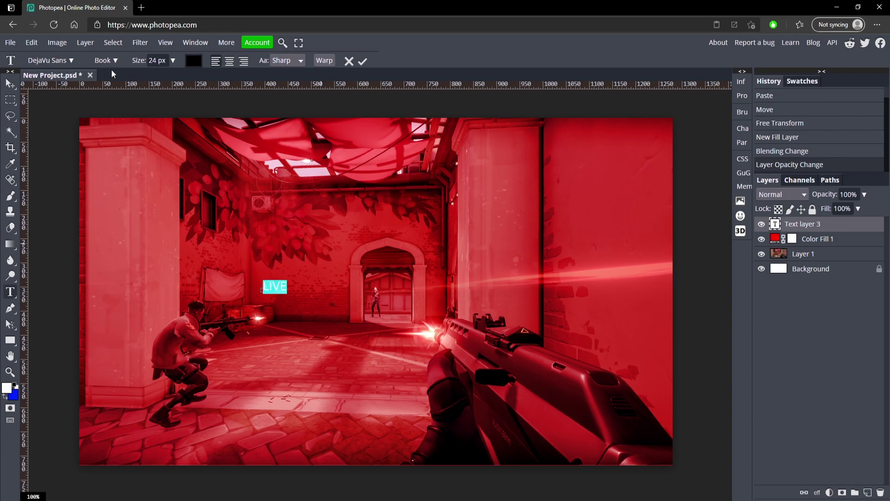
{"action": "left_click", "coordinate": [64, 62]}
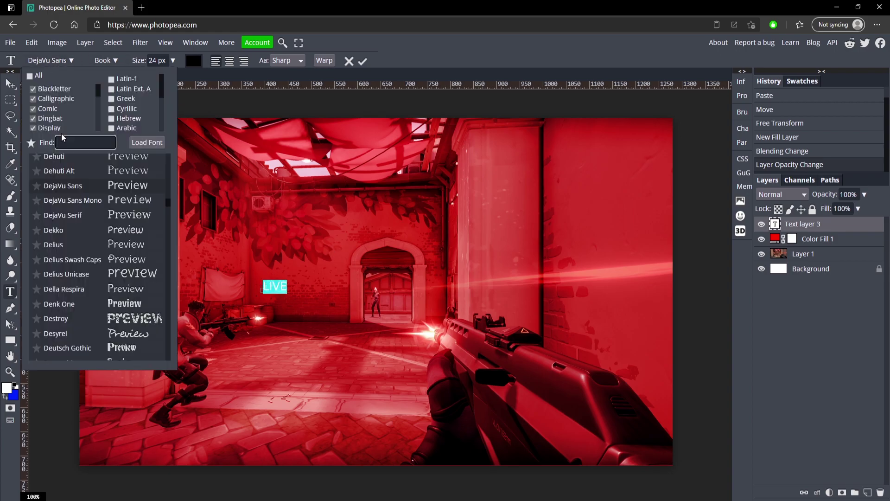
{"action": "type", "text": "luck"}
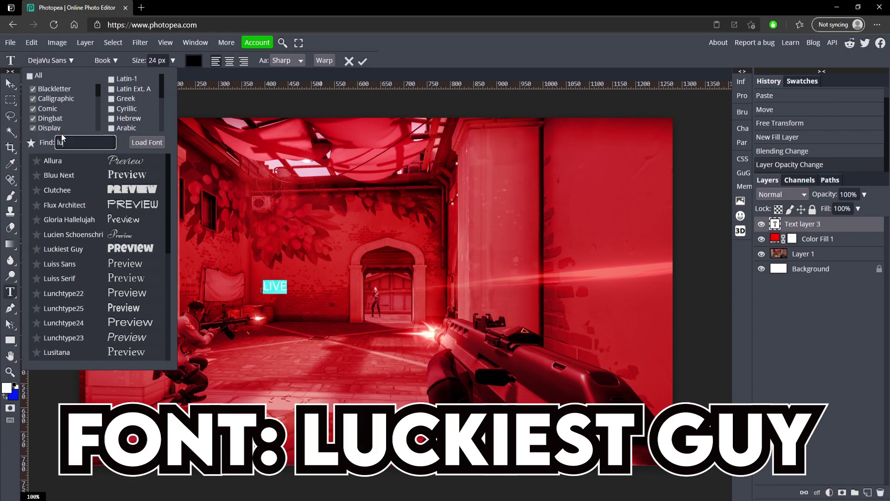
{"action": "left_click", "coordinate": [74, 160]}
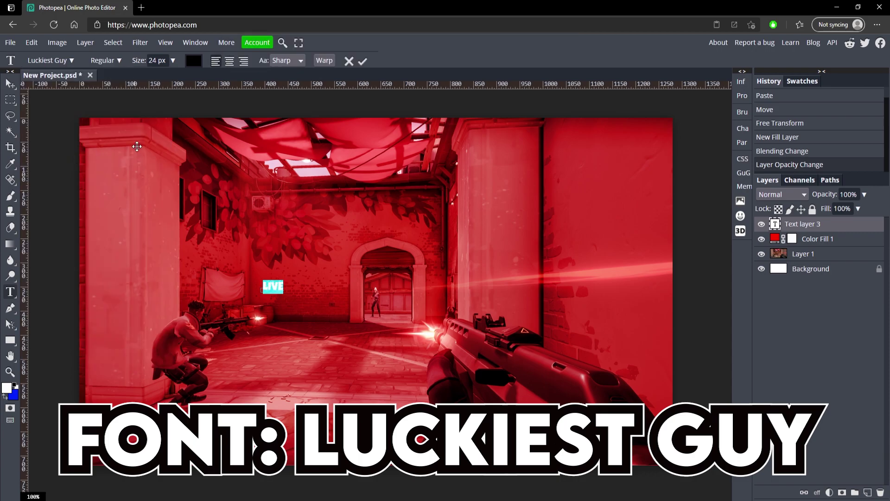
- Size LIVE to 200 px, commit it, and move it toward the image centre
{"action": "left_click", "coordinate": [173, 61]}
{"action": "left_click_drag", "start_coordinate": [162, 79], "coordinate": [180, 78]}
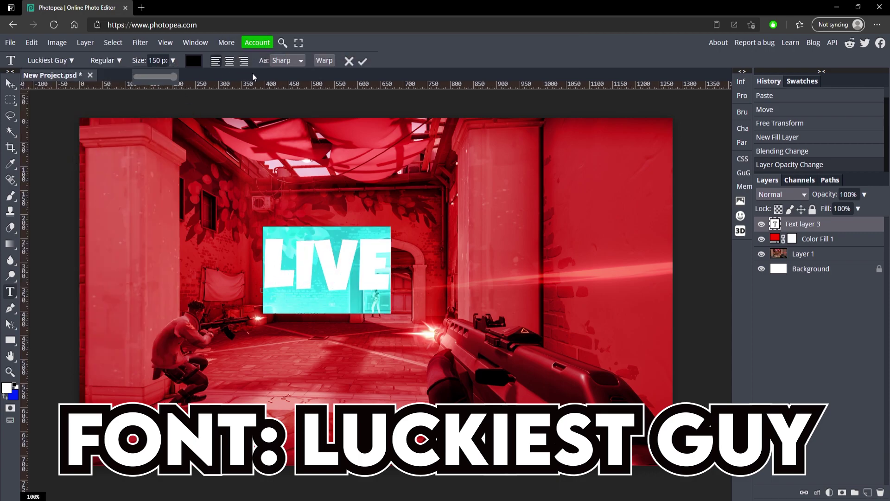
{"action": "left_click", "coordinate": [157, 61]}
{"action": "type", "text": "2"}
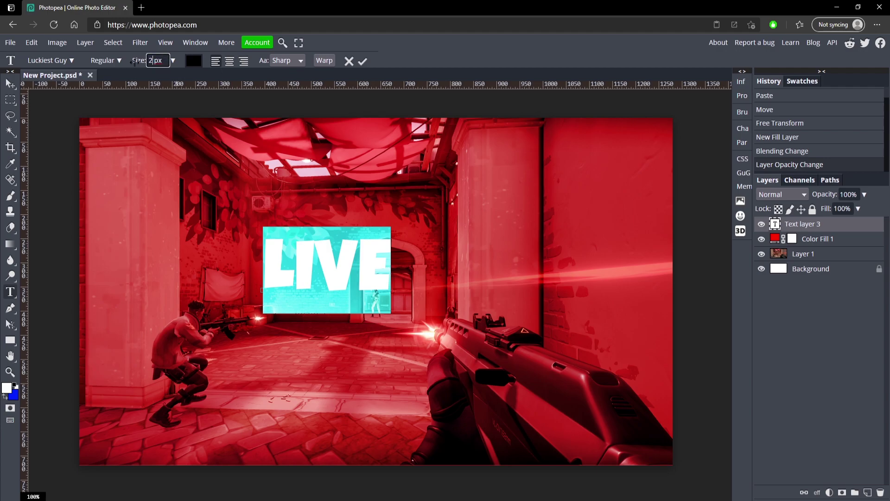
{"action": "type", "text": "9"}
{"action": "key", "text": "BackSpace"}
{"action": "type", "text": "00"}
{"action": "key", "text": "Return"}
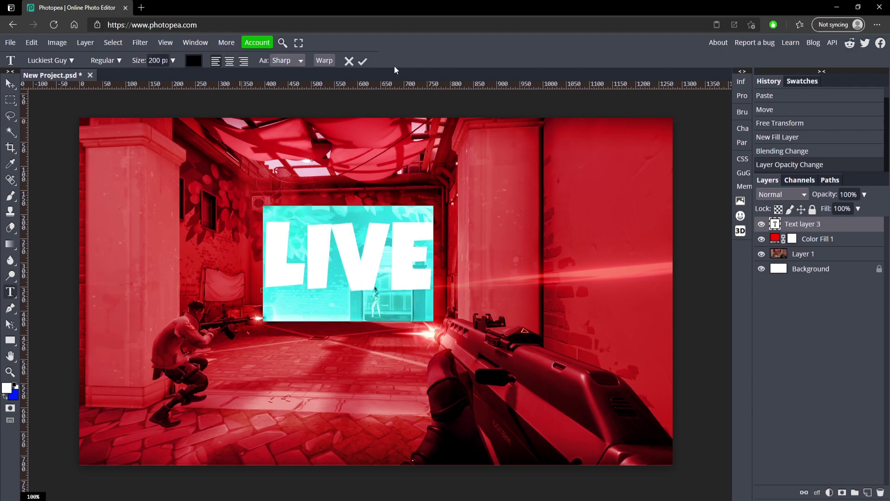
{"action": "left_click", "coordinate": [363, 61]}
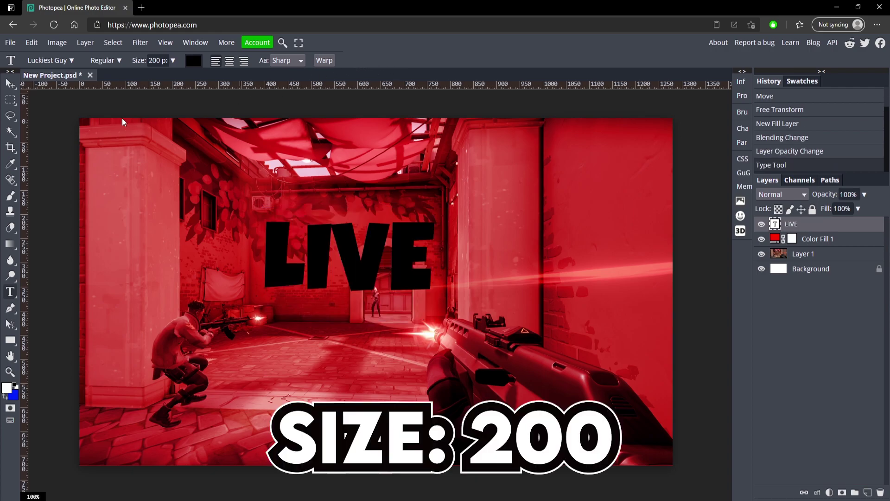
{"action": "left_click", "coordinate": [10, 84]}
{"action": "left_click_drag", "start_coordinate": [368, 267], "coordinate": [403, 334]}
- Duplicate LIVE, retype the copy as 'STREAM!', and shift it left beneath LIVE
{"action": "key", "text": "ctrl+j"}
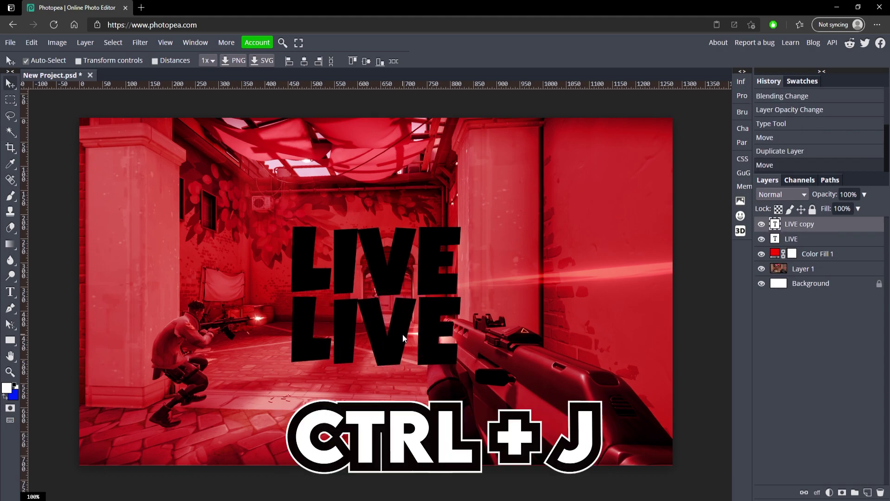
{"action": "double_click", "coordinate": [402, 334]}
{"action": "type", "text": "STREAM"}
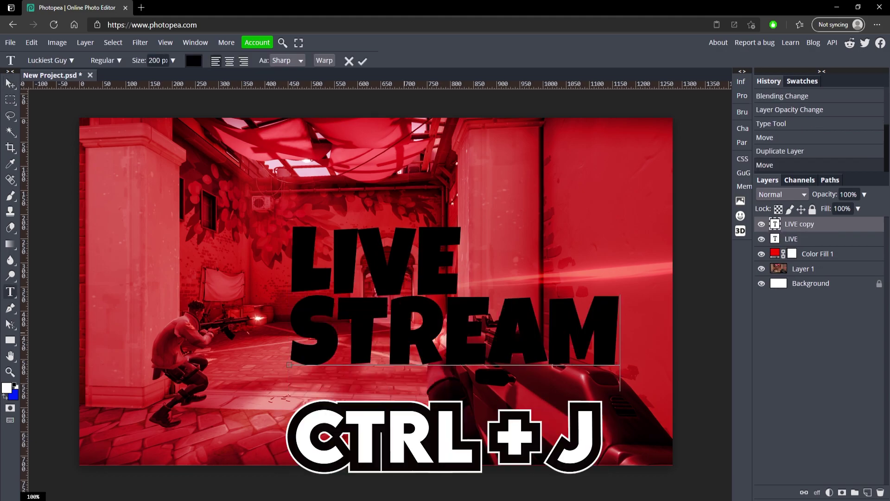
{"action": "type", "text": "!"}
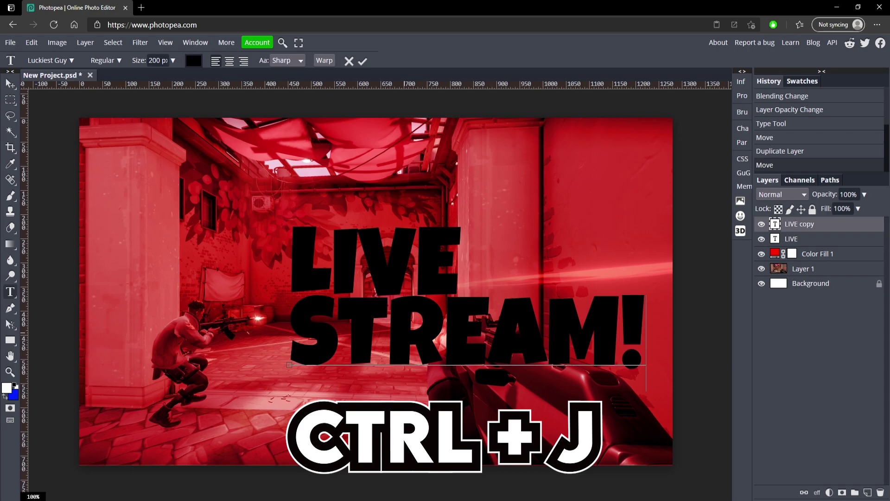
{"action": "left_click", "coordinate": [10, 83]}
{"action": "left_click_drag", "start_coordinate": [457, 326], "coordinate": [369, 327]}
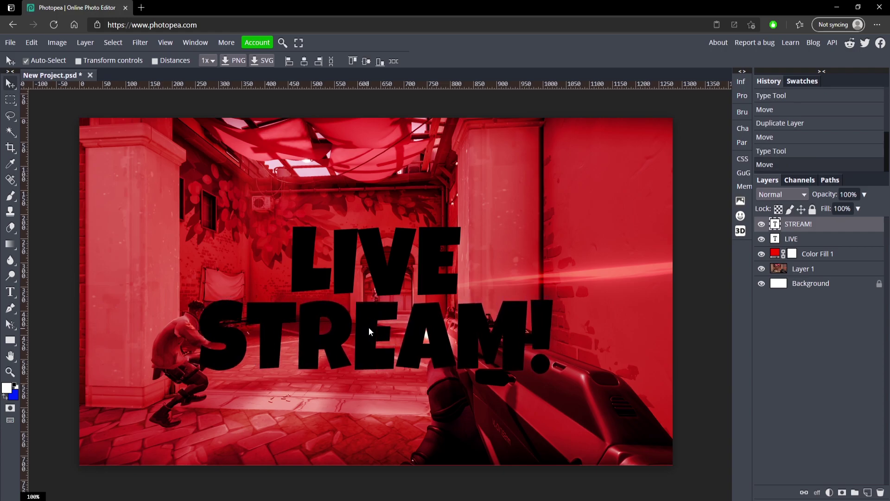
{"action": "left_click", "coordinate": [848, 243]}
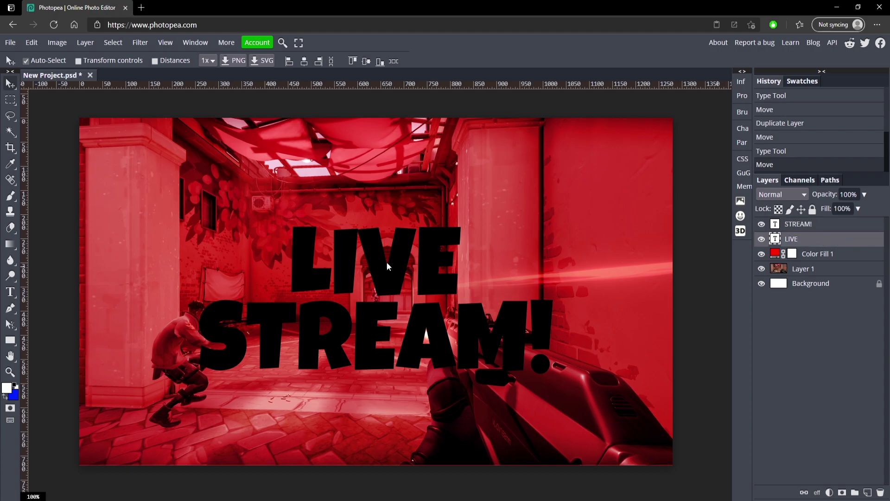
- Enable a Gradient Overlay in the LIVE layer's style settings
{"action": "double_click", "coordinate": [867, 242]}
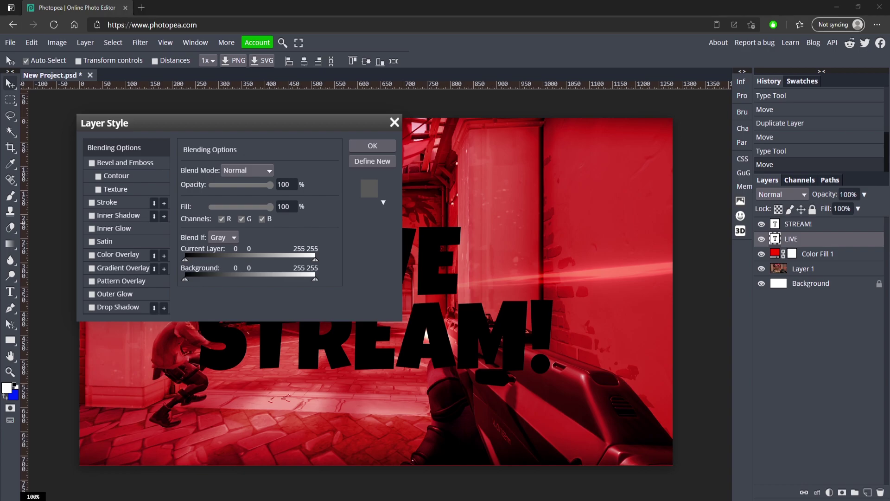
{"action": "left_click", "coordinate": [92, 269]}
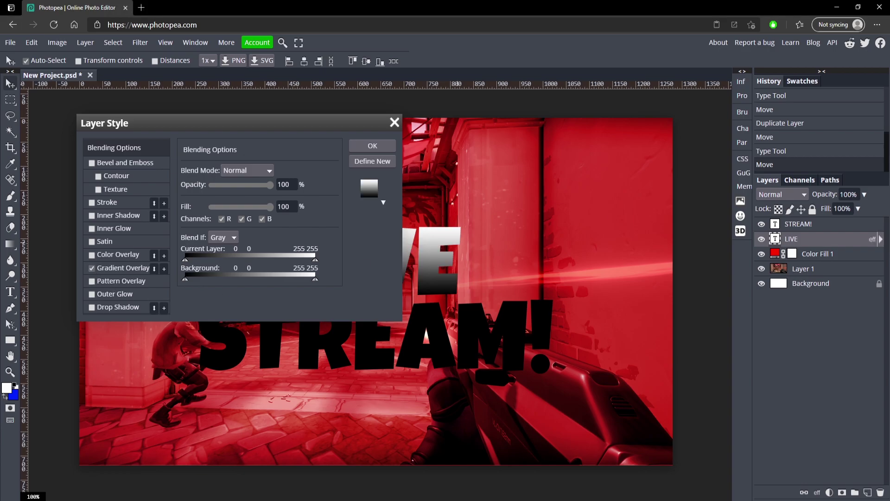
{"action": "left_click", "coordinate": [121, 272]}
{"action": "left_click_drag", "start_coordinate": [229, 123], "coordinate": [614, 93]}
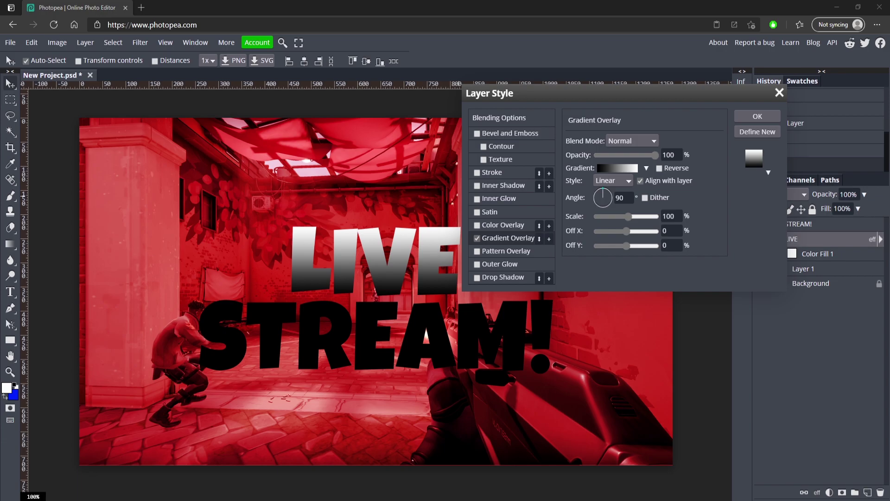
- Set the gradient's dark stop to grey 5c5c5c and apply the grey-to-white gradient
{"action": "left_click", "coordinate": [613, 170]}
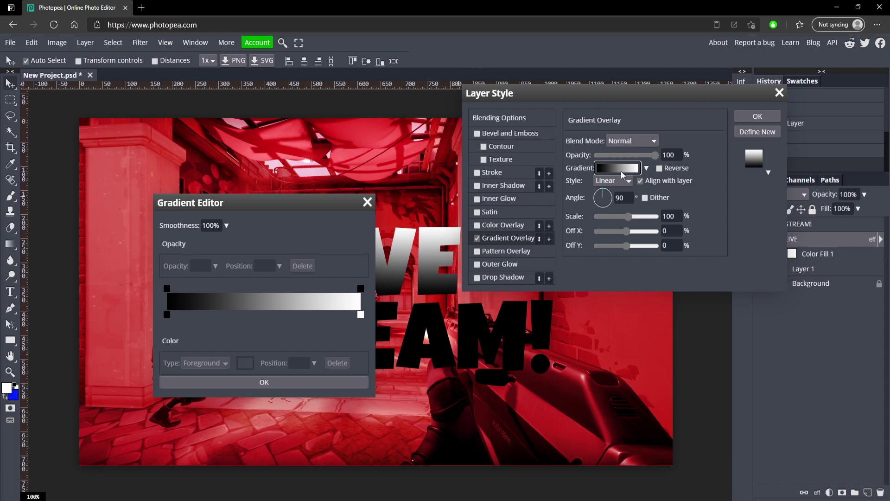
{"action": "left_click", "coordinate": [167, 315]}
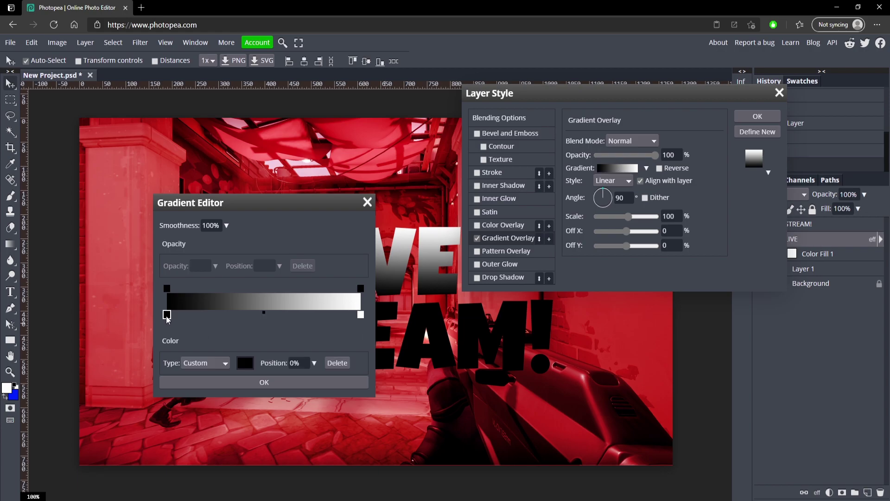
{"action": "left_click", "coordinate": [246, 363]}
{"action": "left_click_drag", "start_coordinate": [304, 342], "coordinate": [233, 364]}
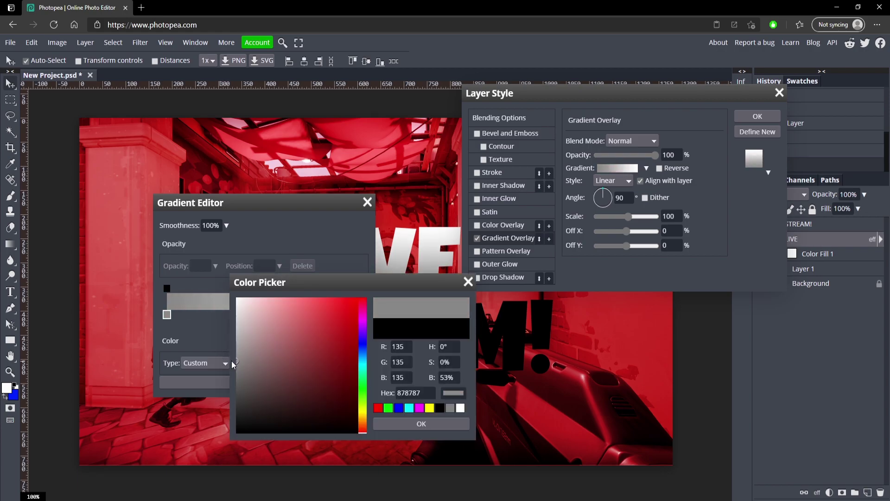
{"action": "left_click", "coordinate": [423, 423]}
{"action": "double_click", "coordinate": [166, 315]}
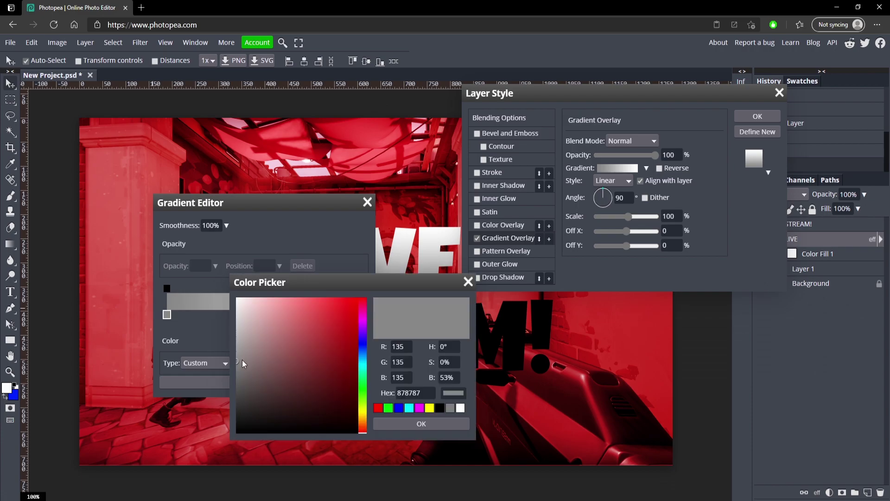
{"action": "left_click_drag", "start_coordinate": [245, 363], "coordinate": [223, 384]}
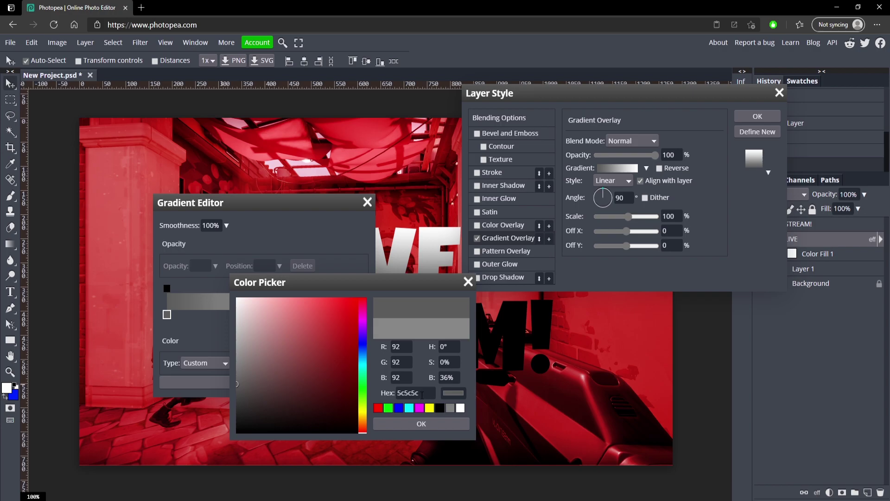
{"action": "left_click", "coordinate": [414, 426]}
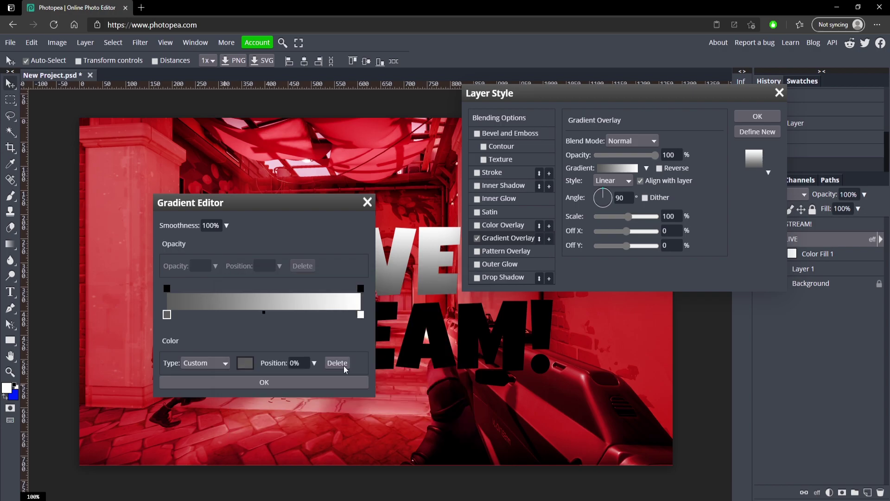
{"action": "left_click", "coordinate": [335, 382]}
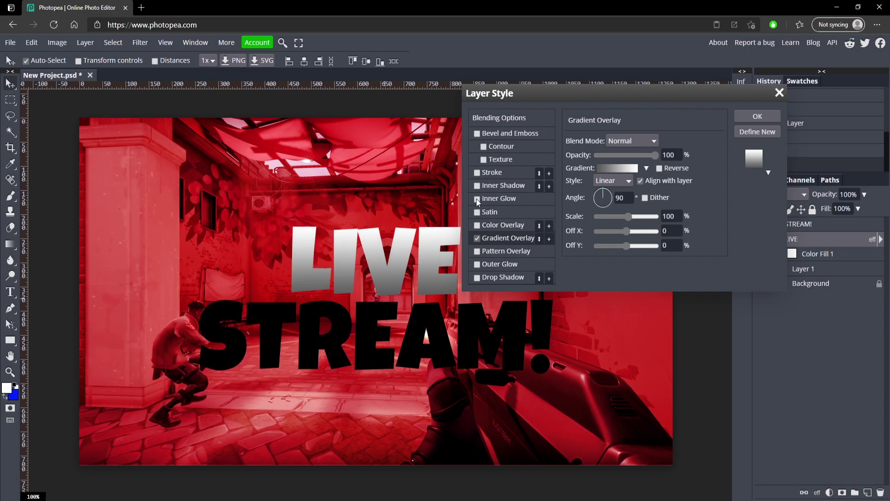
- Enable Inner Glow on LIVE: Color Dodge, white, 9% spread, 25 px size, 58% opacity
{"action": "left_click", "coordinate": [476, 199]}
{"action": "left_click", "coordinate": [495, 199]}
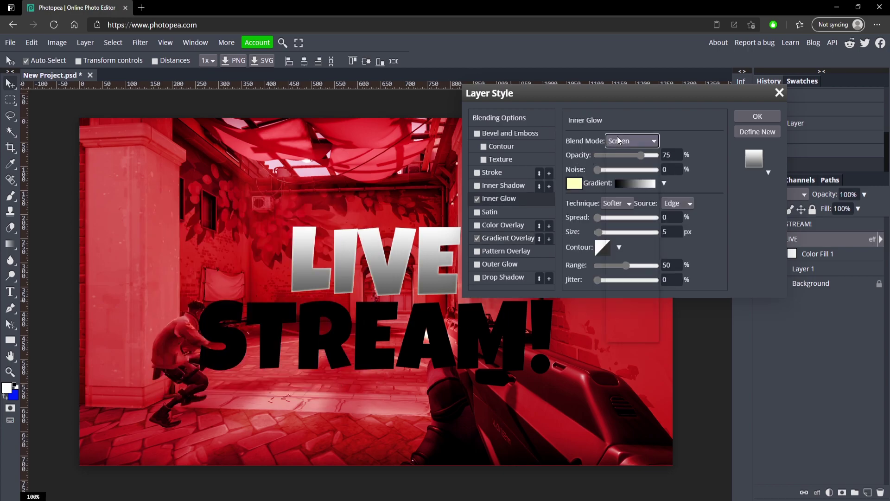
{"action": "left_click", "coordinate": [635, 140]}
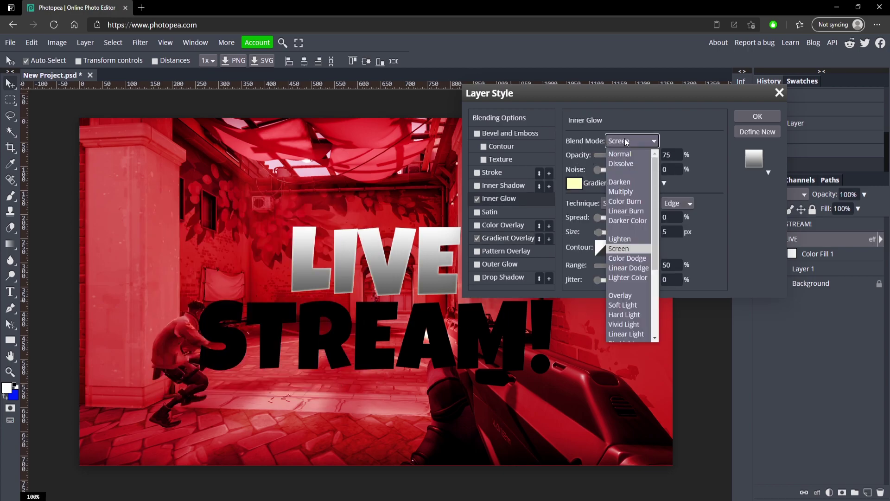
{"action": "left_click", "coordinate": [632, 259]}
{"action": "left_click_drag", "start_coordinate": [642, 154], "coordinate": [657, 154]}
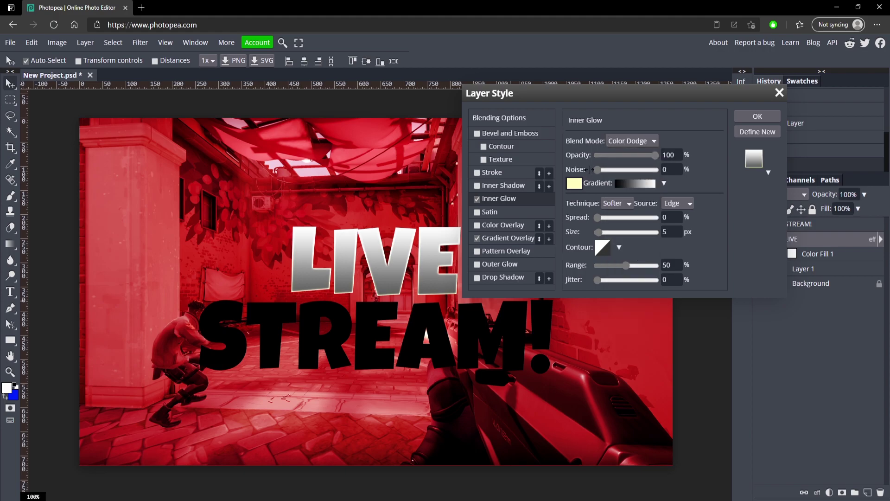
{"action": "left_click", "coordinate": [574, 183]}
{"action": "left_click_drag", "start_coordinate": [260, 263], "coordinate": [160, 218]}
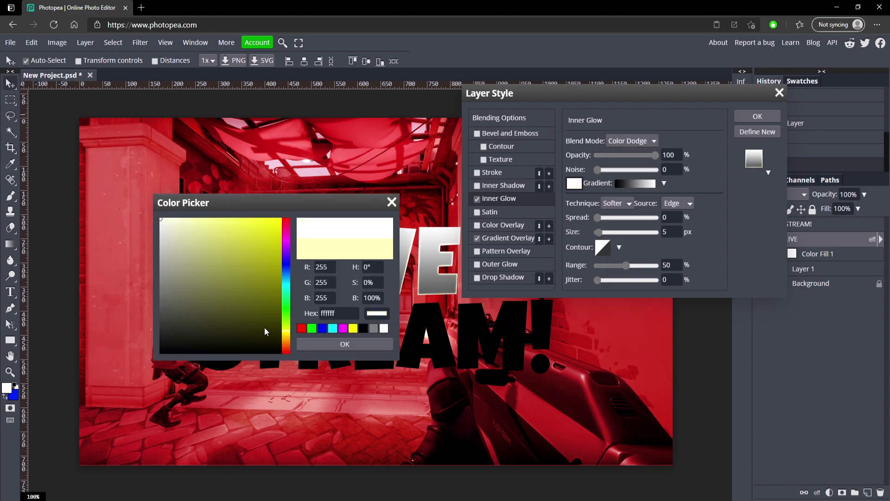
{"action": "left_click", "coordinate": [345, 344]}
{"action": "left_click_drag", "start_coordinate": [598, 218], "coordinate": [604, 231]}
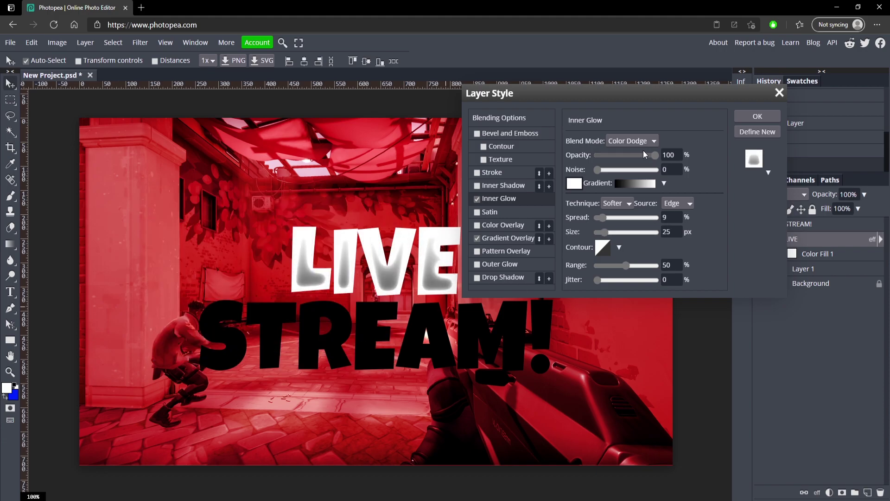
{"action": "mouse_move", "coordinate": [644, 152]}
{"action": "left_mouse_down"}
{"action": "mouse_move", "coordinate": [612, 153]}
{"action": "mouse_move", "coordinate": [632, 151]}
{"action": "left_mouse_up"}
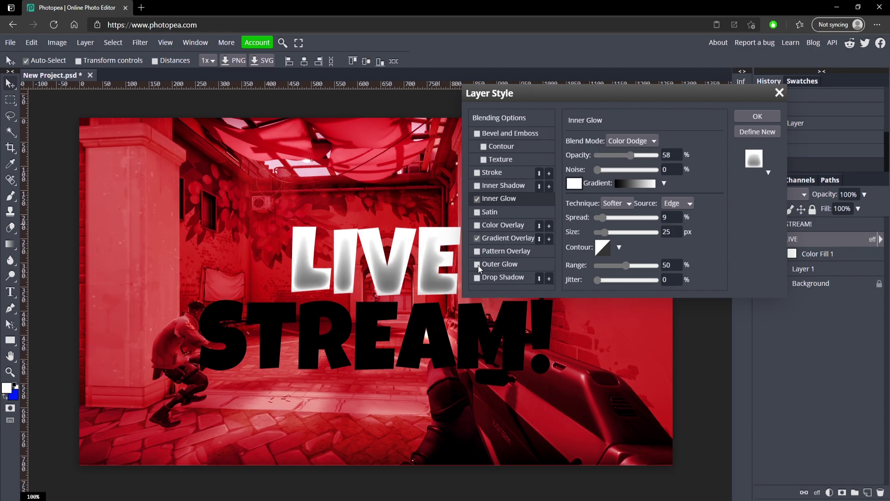
- Add a drop shadow to LIVE at 100% opacity, 90° angle and 100% spread
{"action": "left_click", "coordinate": [478, 278]}
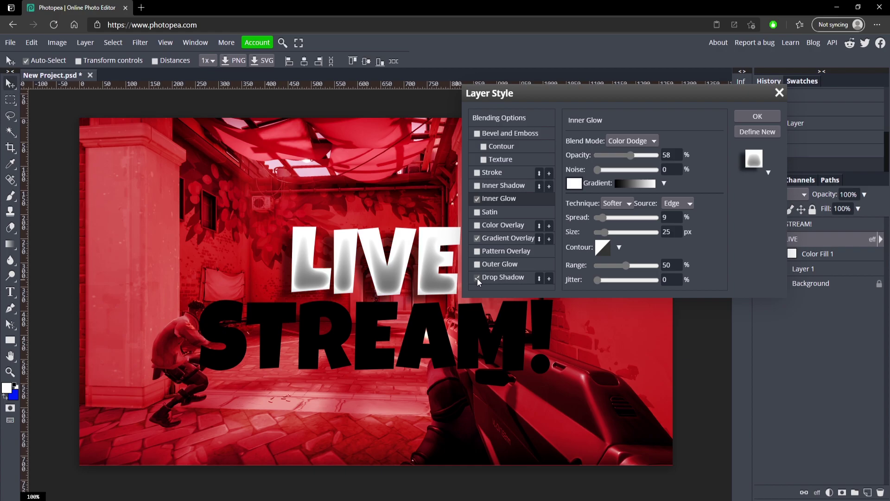
{"action": "left_click", "coordinate": [505, 277]}
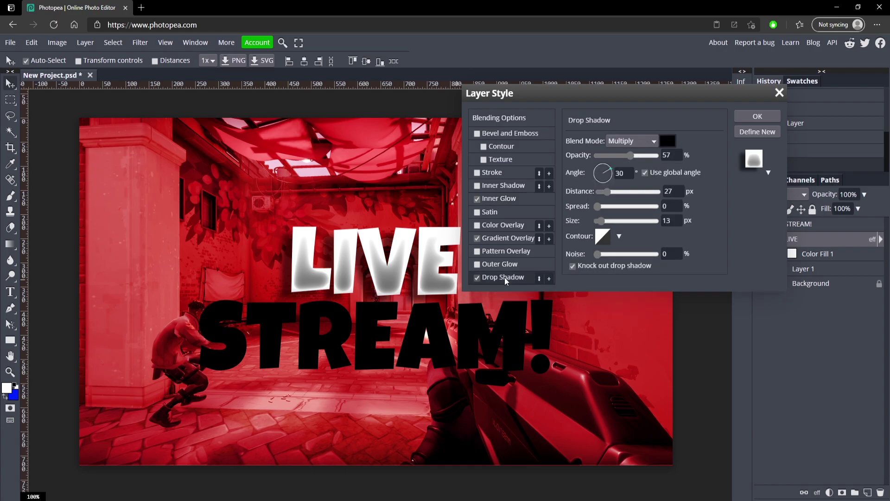
{"action": "left_click_drag", "start_coordinate": [631, 155], "coordinate": [661, 154]}
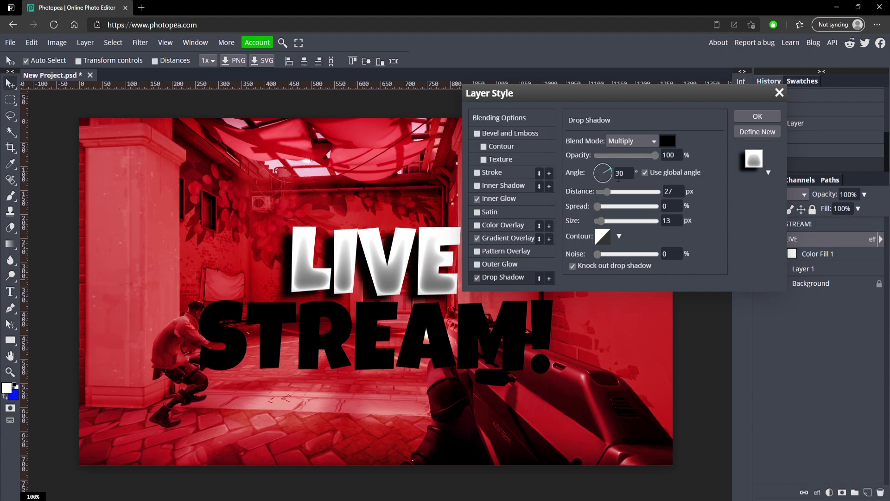
{"action": "left_click", "coordinate": [629, 174]}
{"action": "type", "text": "90"}
{"action": "key", "text": "Return"}
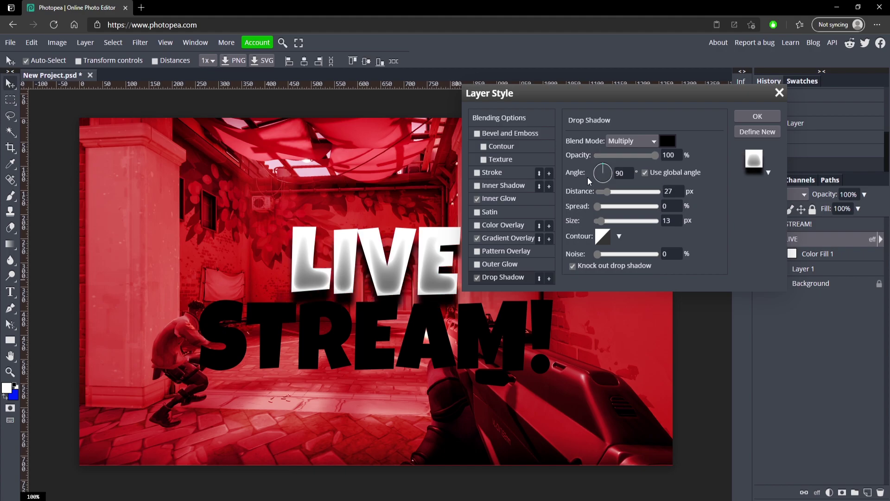
{"action": "left_click_drag", "start_coordinate": [604, 209], "coordinate": [658, 208]}
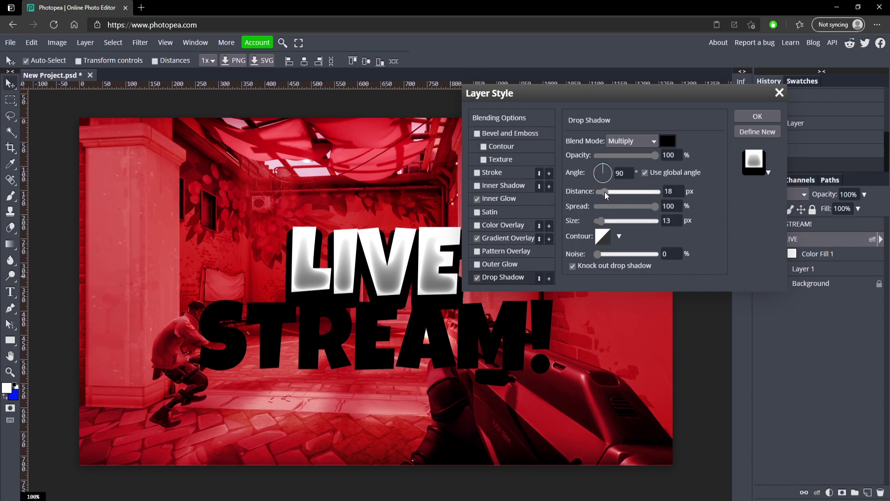
{"action": "mouse_move", "coordinate": [606, 194]}
{"action": "left_mouse_down"}
{"action": "mouse_move", "coordinate": [600, 225]}
{"action": "mouse_move", "coordinate": [604, 191]}
{"action": "left_mouse_up"}
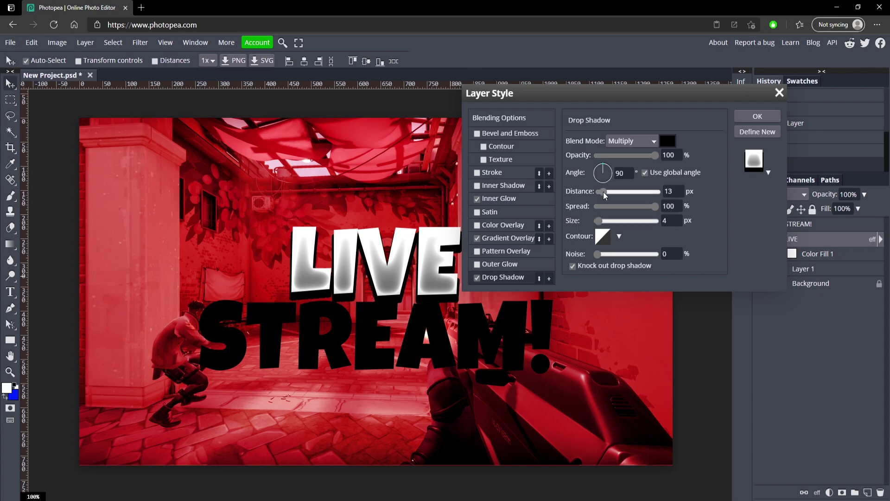
{"action": "left_click_drag", "start_coordinate": [605, 196], "coordinate": [603, 195]}
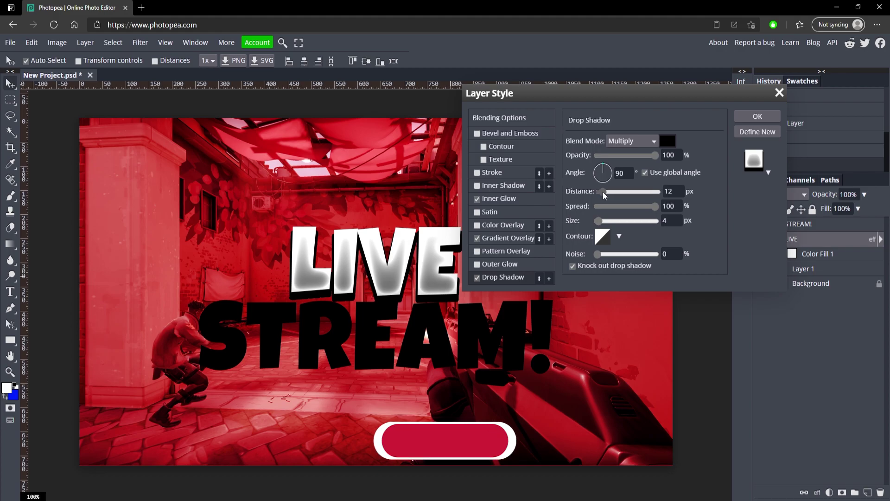
- Make the drop shadow a dark grey with Normal blending
{"action": "left_click_drag", "start_coordinate": [586, 94], "coordinate": [701, 80]}
{"action": "left_click", "coordinate": [782, 127]}
{"action": "left_click_drag", "start_coordinate": [183, 274], "coordinate": [111, 317]}
{"action": "left_click", "coordinate": [312, 344]}
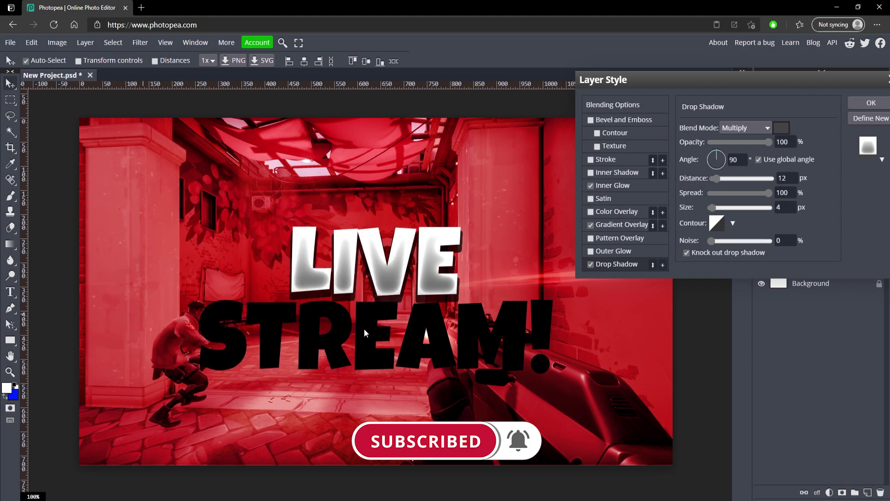
{"action": "left_click", "coordinate": [740, 128]}
{"action": "left_click", "coordinate": [739, 140]}
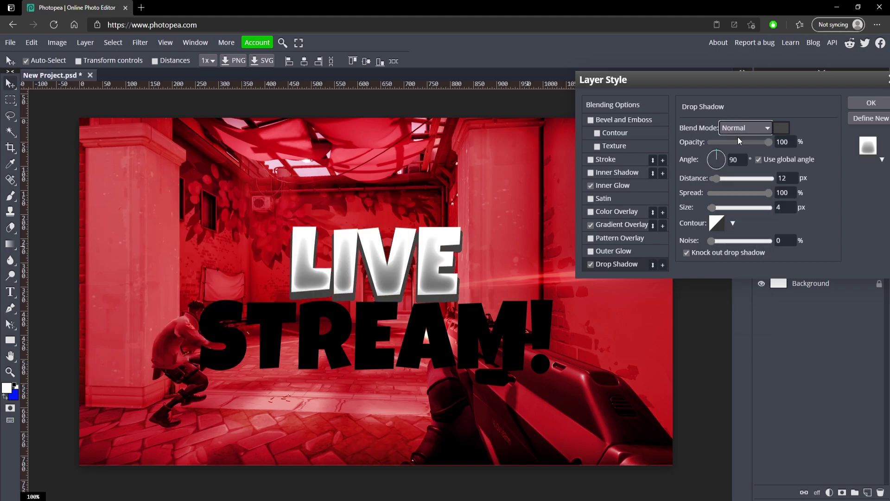
{"action": "left_click", "coordinate": [781, 128]}
{"action": "left_click_drag", "start_coordinate": [174, 323], "coordinate": [139, 325]}
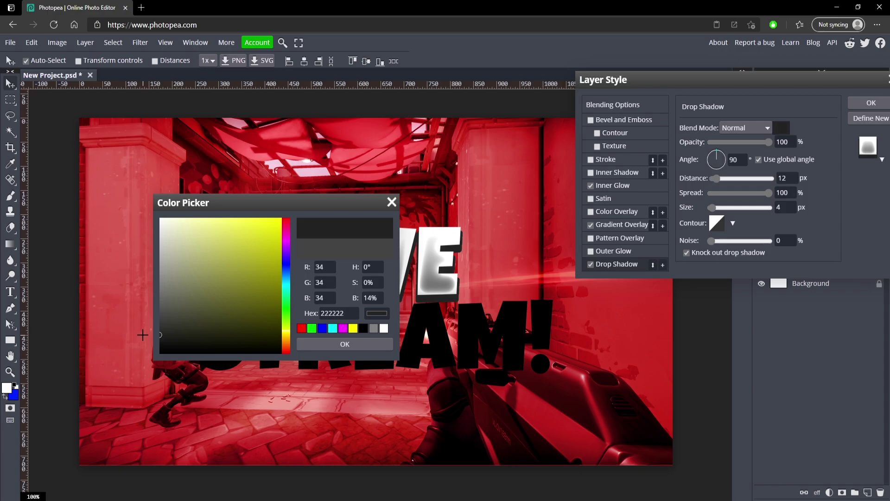
{"action": "left_click", "coordinate": [357, 343]}
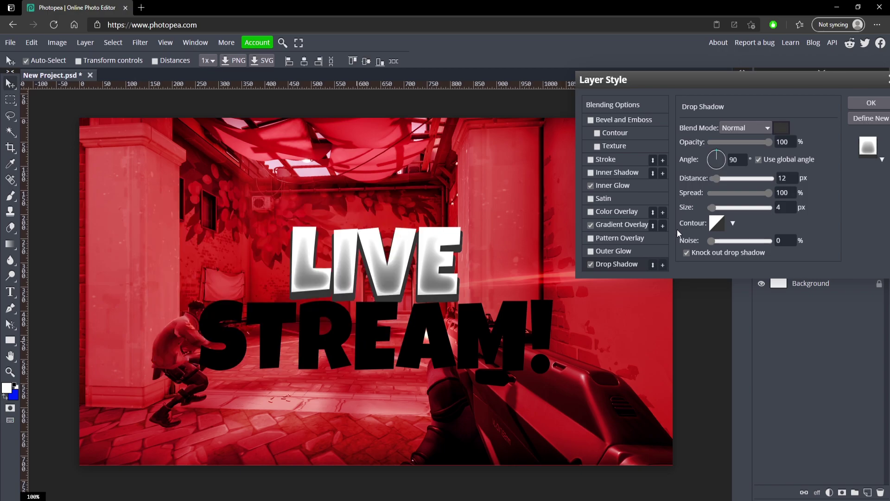
- Set the shadow to 13 px distance and 0 px size, apply it, and nudge LIVE upward
{"action": "left_click_drag", "start_coordinate": [720, 177], "coordinate": [717, 178]}
{"action": "left_click_drag", "start_coordinate": [715, 209], "coordinate": [713, 210]}
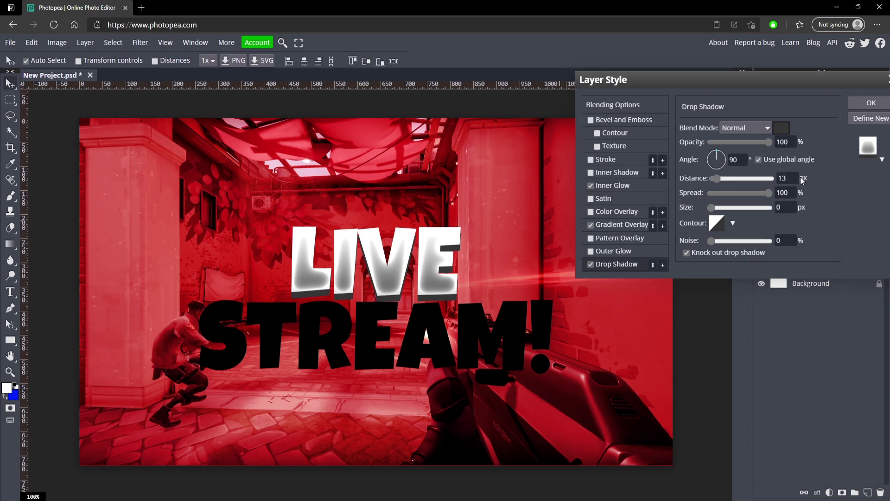
{"action": "left_click_drag", "start_coordinate": [713, 86], "coordinate": [677, 78]}
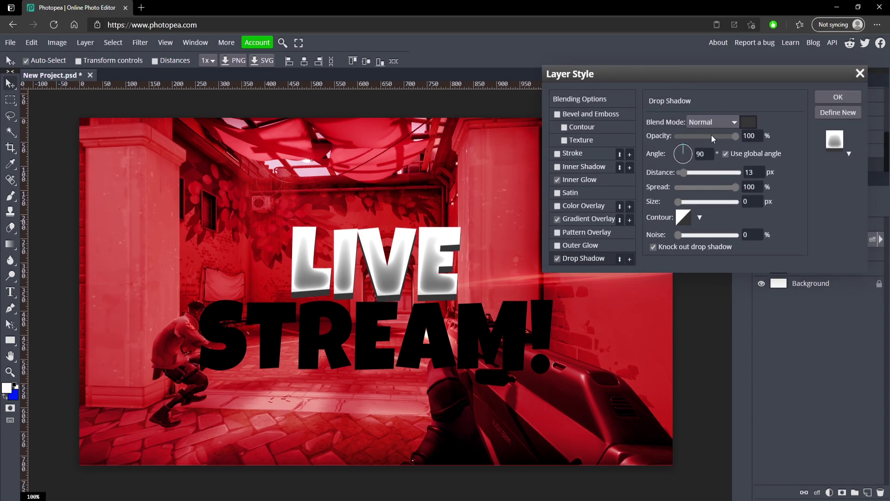
{"action": "left_click", "coordinate": [830, 99]}
{"action": "left_click_drag", "start_coordinate": [448, 278], "coordinate": [434, 271]}
{"action": "double_click", "coordinate": [850, 225]}
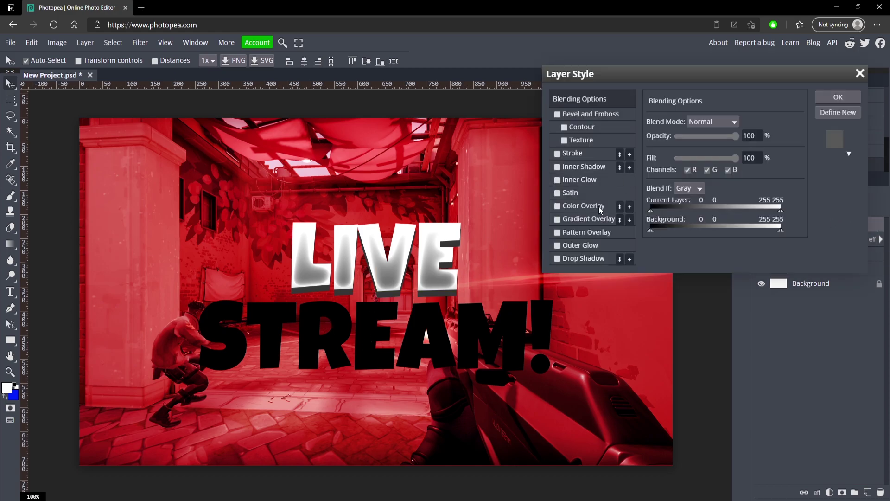
- Enable a Gradient Overlay on STREAM! and set its right stop to bright red ff0000
{"action": "left_click", "coordinate": [558, 219]}
{"action": "left_click", "coordinate": [578, 216]}
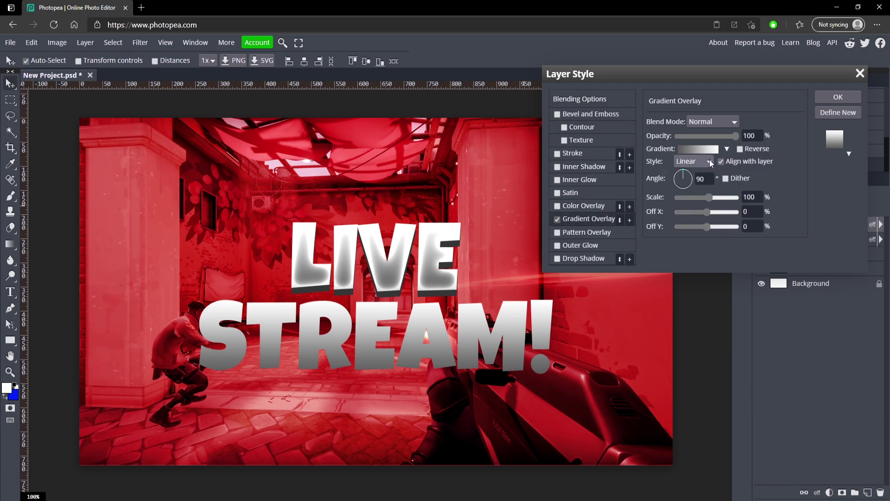
{"action": "left_click", "coordinate": [703, 149]}
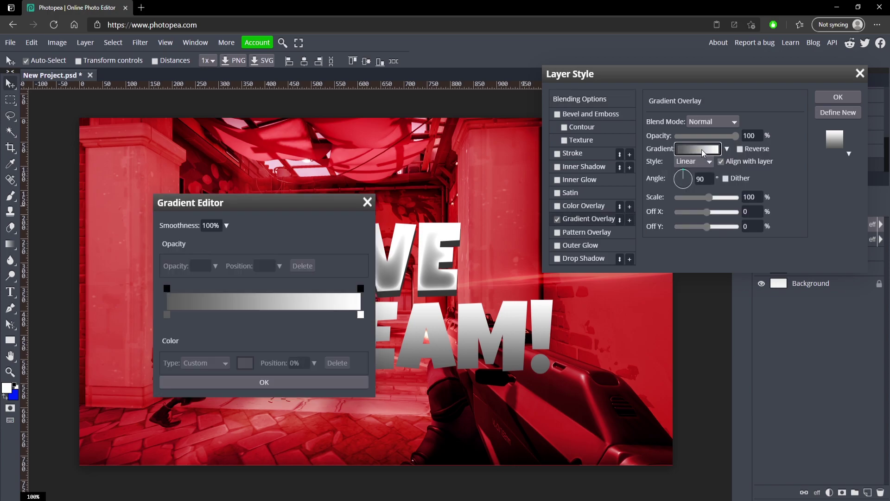
{"action": "double_click", "coordinate": [361, 316]}
{"action": "left_click", "coordinate": [363, 314]}
{"action": "left_click", "coordinate": [378, 408]}
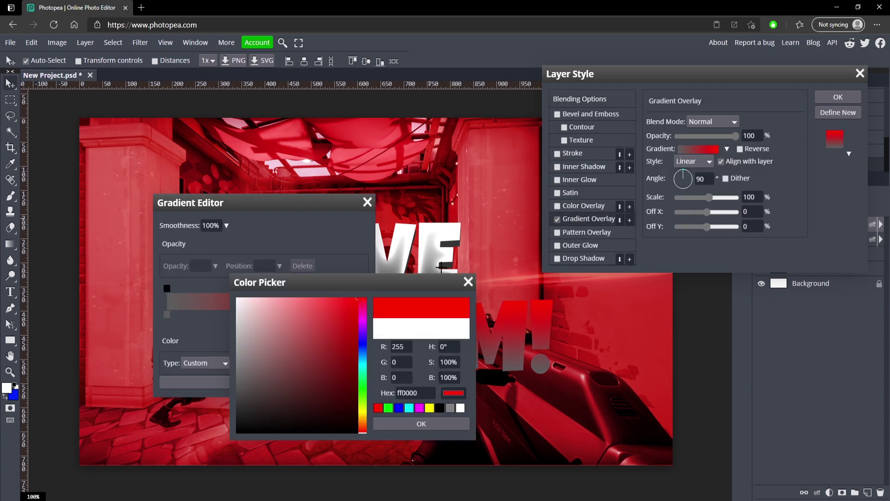
{"action": "left_click", "coordinate": [421, 424]}
- Set the left gradient stop to dark red 990000 and apply the gradient
{"action": "left_click", "coordinate": [167, 315]}
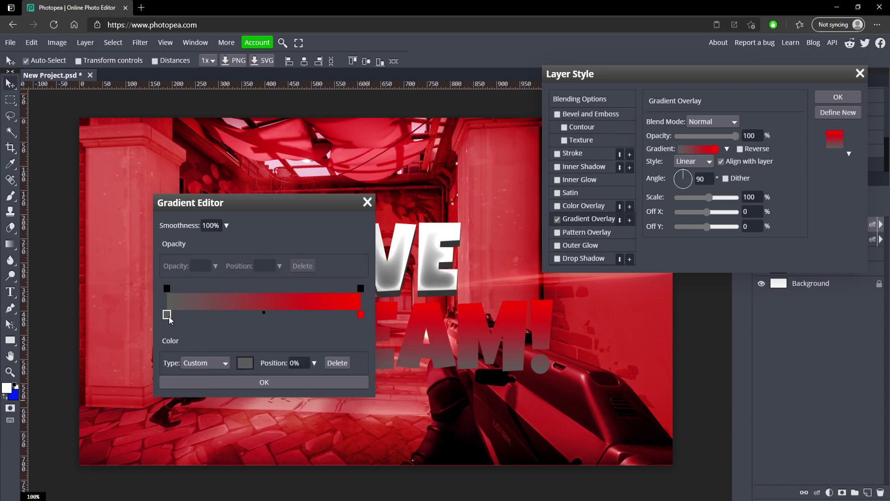
{"action": "double_click", "coordinate": [168, 315]}
{"action": "left_click", "coordinate": [357, 349]}
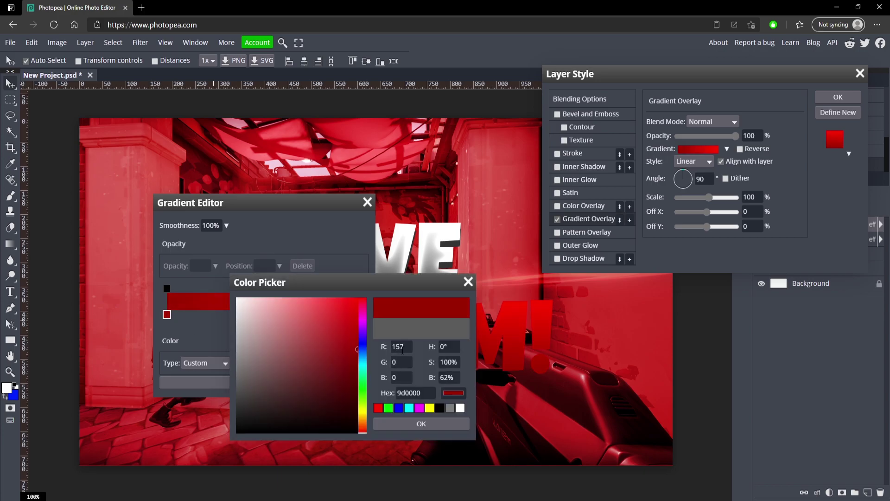
{"action": "scroll", "coordinate": [402, 351], "scroll_direction": "down", "scroll_amount": 4}
{"action": "left_click", "coordinate": [447, 426]}
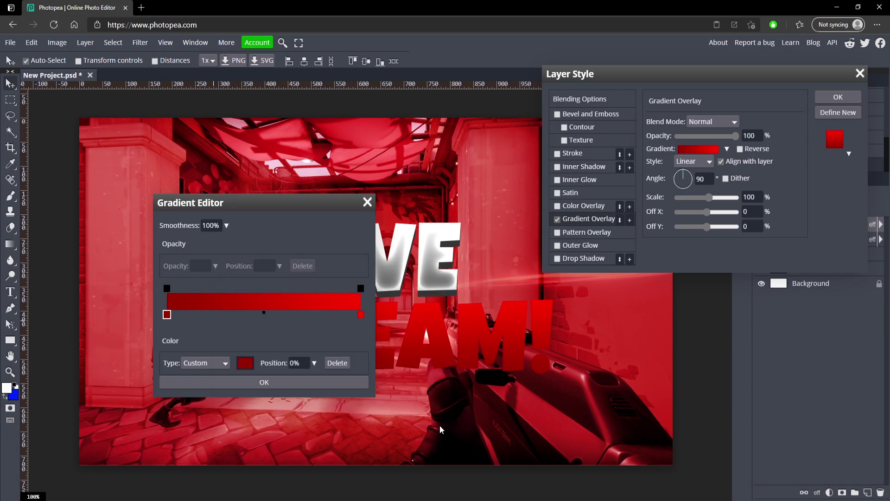
{"action": "left_click", "coordinate": [282, 382]}
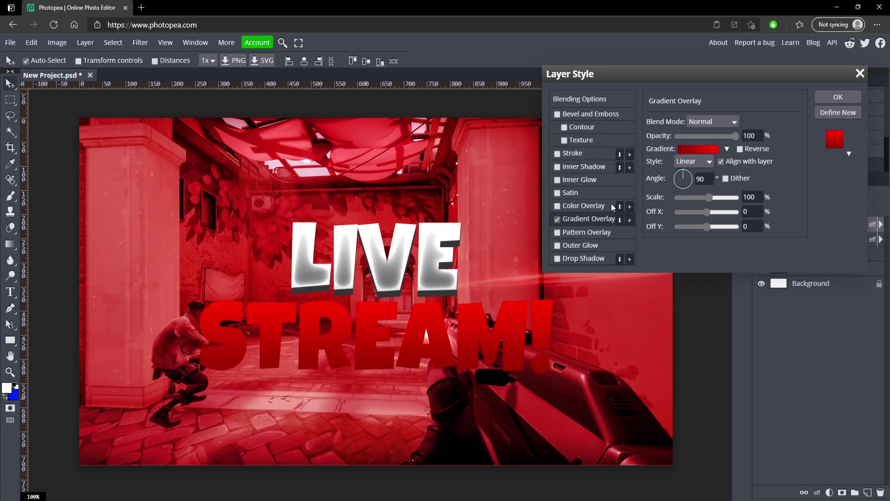
- Give STREAM! a red (ff0000) inner glow
{"action": "left_click", "coordinate": [557, 180]}
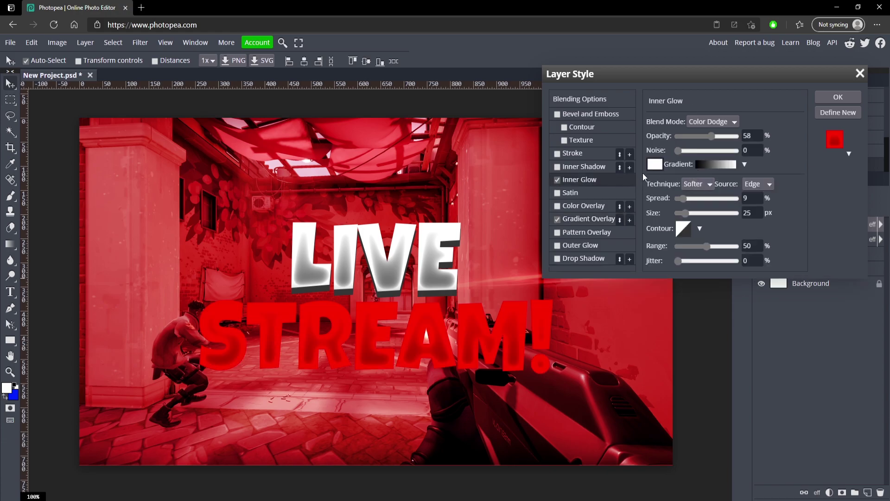
{"action": "left_click", "coordinate": [654, 164]}
{"action": "left_click_drag", "start_coordinate": [268, 244], "coordinate": [302, 206]}
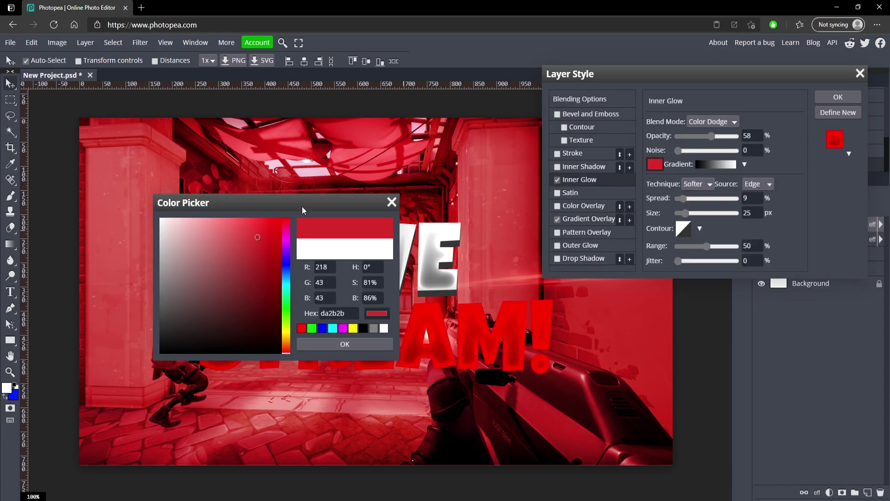
{"action": "left_click", "coordinate": [366, 349]}
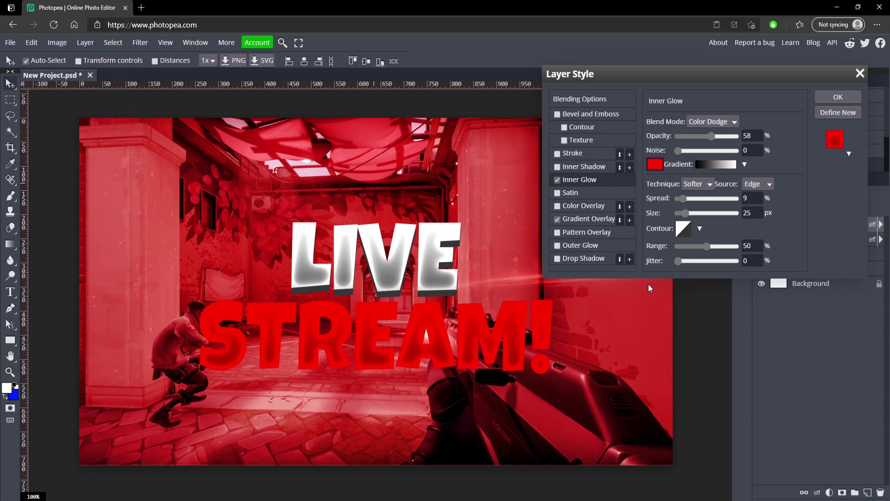
- Add a dark red drop shadow, apply the styles, nudge STREAM! up, and also select LIVE
{"action": "left_click", "coordinate": [558, 258]}
{"action": "left_click", "coordinate": [577, 258]}
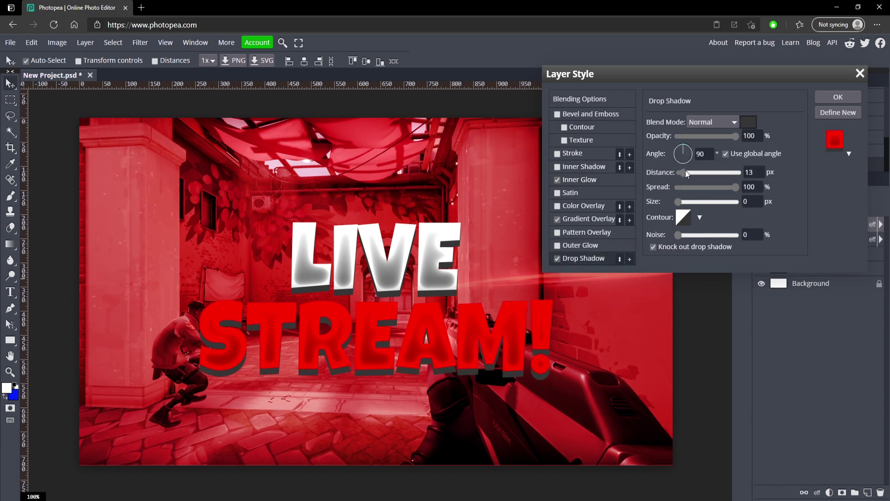
{"action": "left_click", "coordinate": [748, 122]}
{"action": "mouse_move", "coordinate": [263, 275]}
{"action": "left_mouse_down"}
{"action": "mouse_move", "coordinate": [355, 277]}
{"action": "mouse_move", "coordinate": [355, 286]}
{"action": "left_mouse_up"}
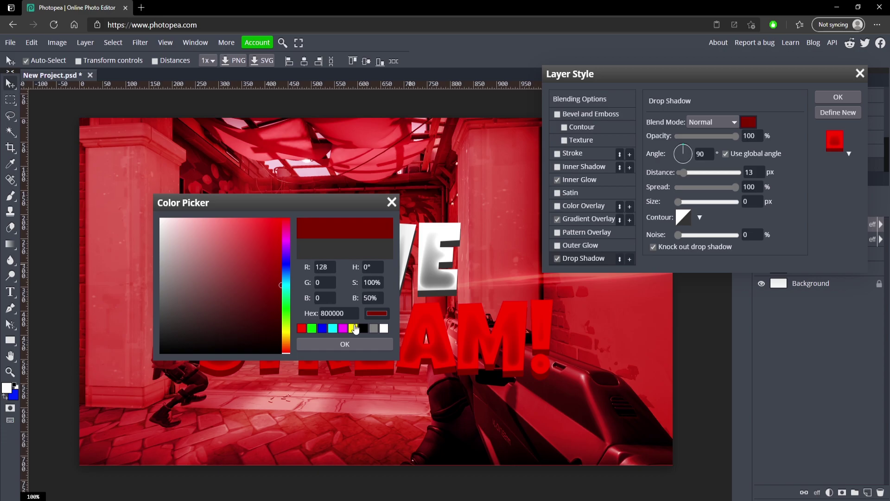
{"action": "left_click", "coordinate": [358, 344]}
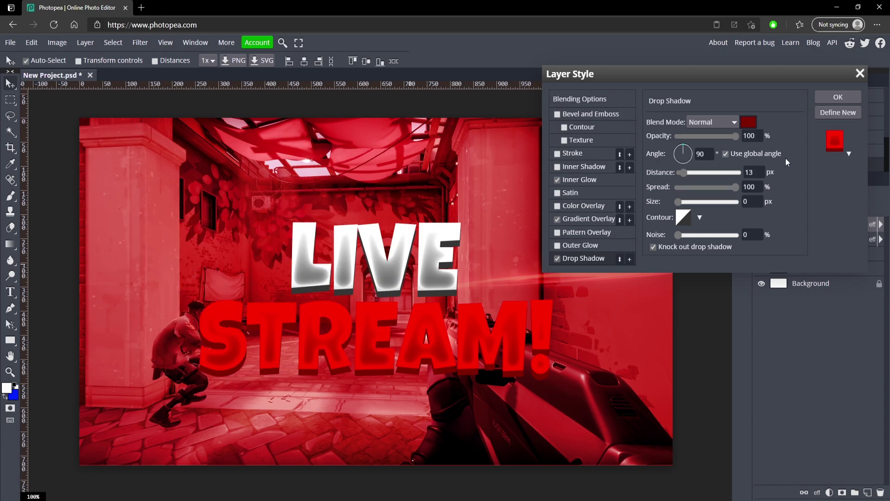
{"action": "left_click", "coordinate": [845, 96]}
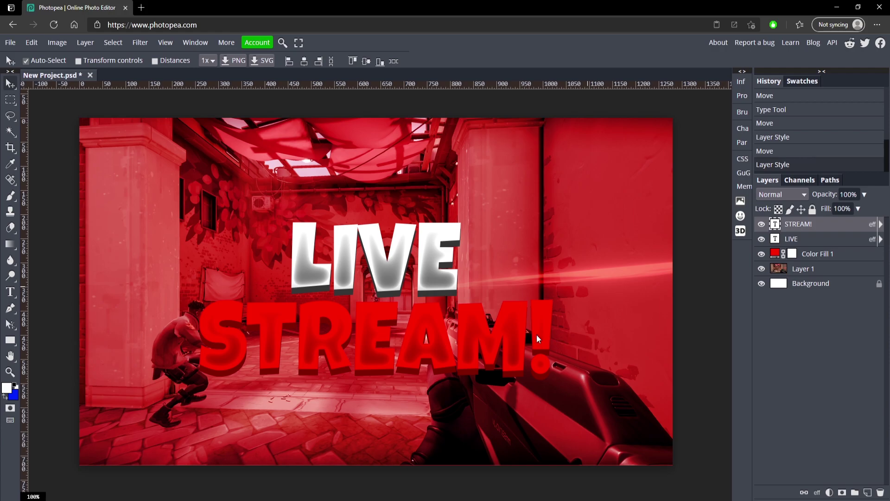
{"action": "left_click_drag", "start_coordinate": [517, 338], "coordinate": [517, 334]}
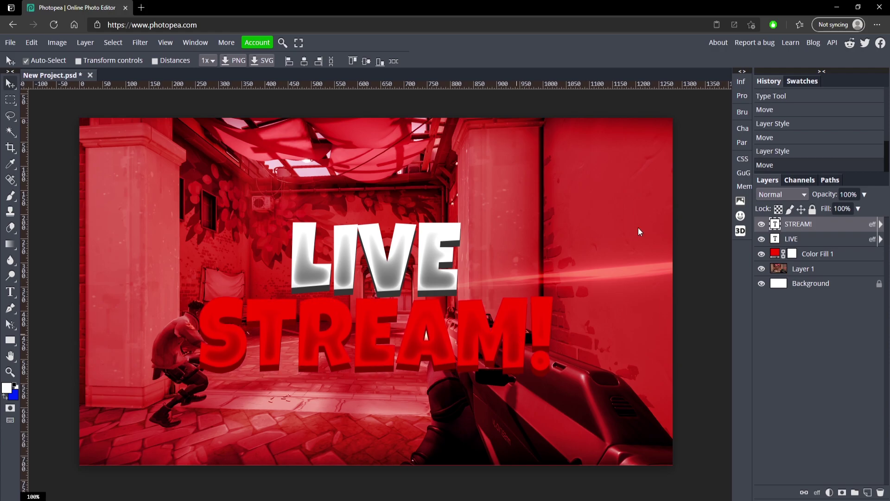
{"action": "left_click", "coordinate": [807, 241], "text": "shift"}
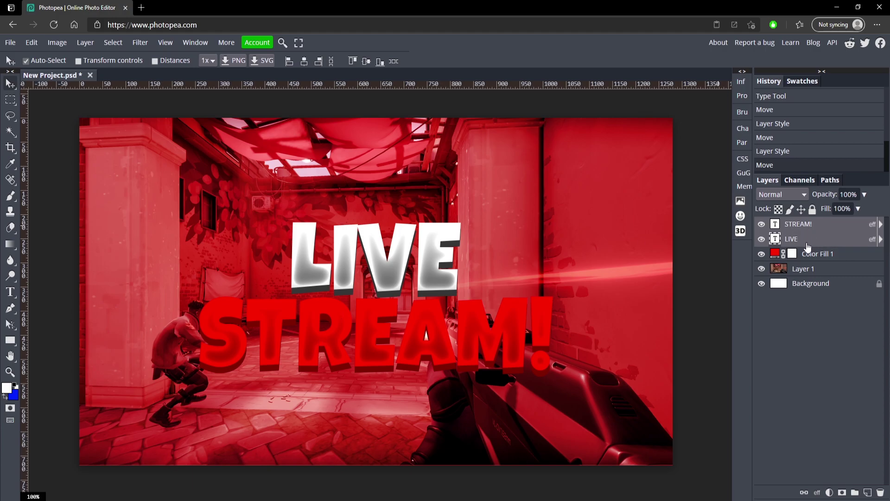
- Convert the LIVE and STREAM! layers to a smart object outlined by a 20 px black (000000) stroke
{"action": "right_click", "coordinate": [834, 231]}
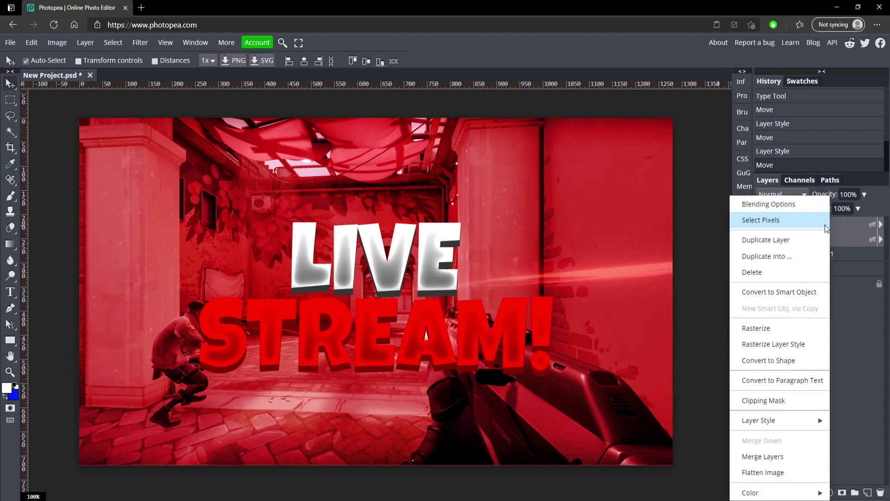
{"action": "left_click", "coordinate": [803, 291]}
{"action": "double_click", "coordinate": [865, 225]}
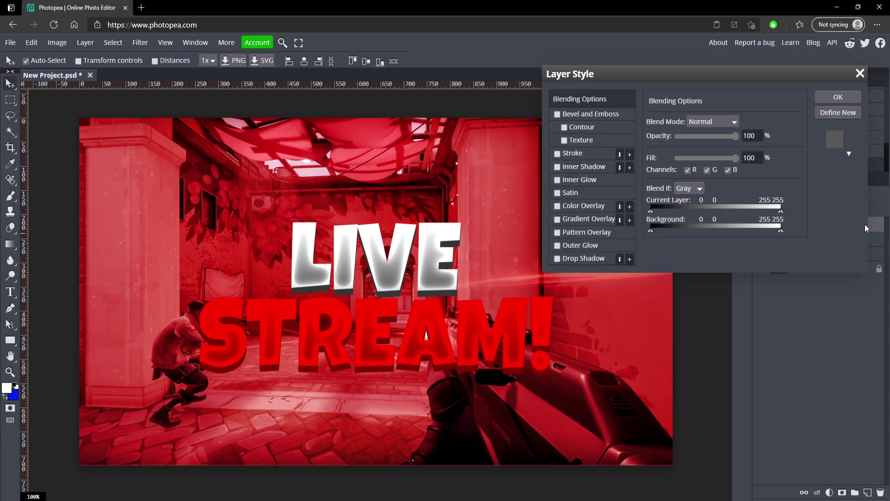
{"action": "left_click", "coordinate": [557, 153]}
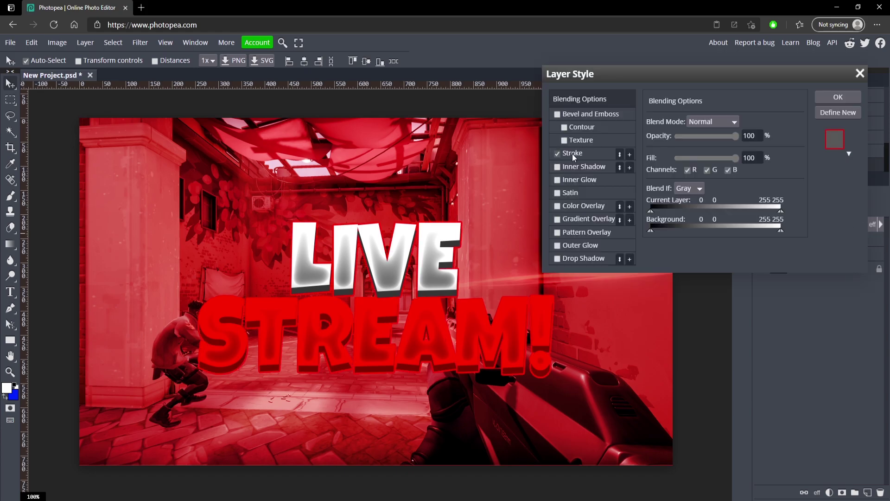
{"action": "left_click", "coordinate": [573, 154]}
{"action": "left_click", "coordinate": [655, 190]}
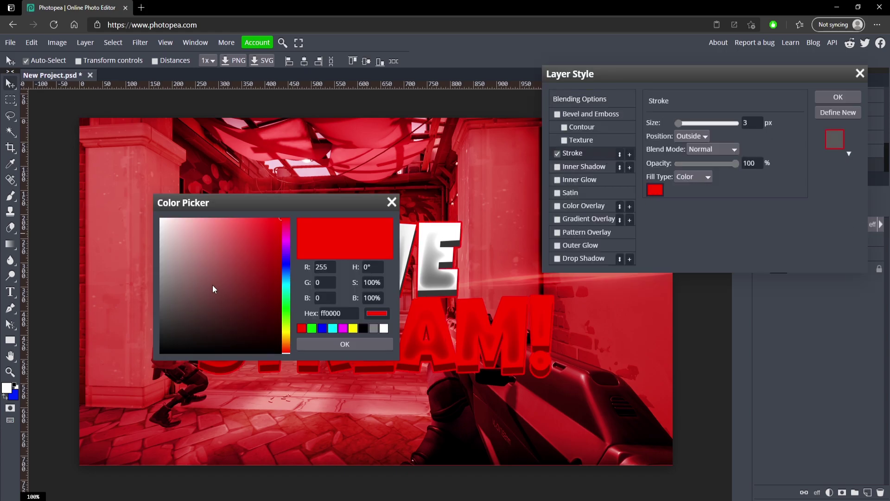
{"action": "left_click", "coordinate": [363, 328]}
{"action": "left_click", "coordinate": [343, 344]}
{"action": "left_click_drag", "start_coordinate": [680, 124], "coordinate": [684, 122]}
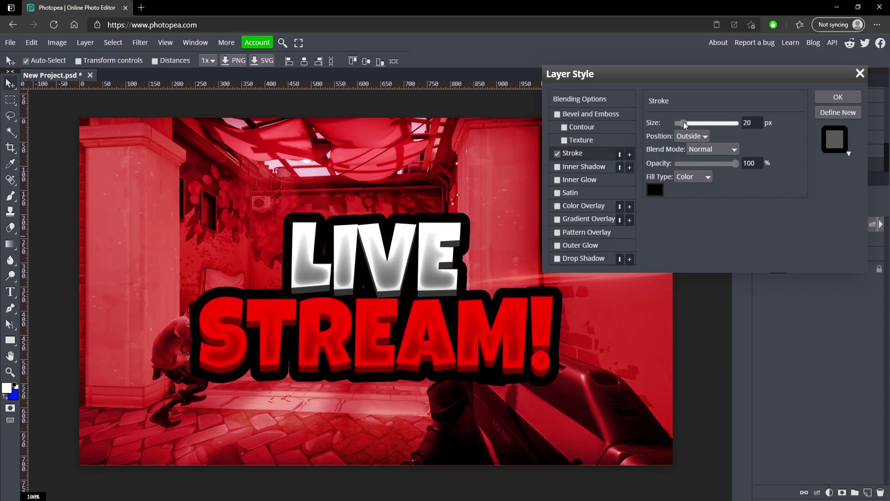
- Add a second 28 px white (ffffff) stroke, apply the styles, and move the title slightly up
{"action": "left_click", "coordinate": [630, 154]}
{"action": "left_click", "coordinate": [661, 194]}
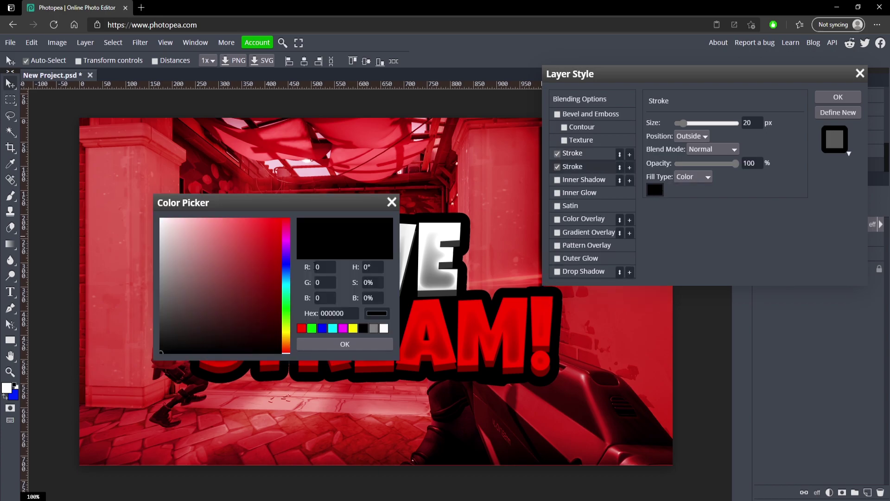
{"action": "left_click_drag", "start_coordinate": [198, 270], "coordinate": [93, 146]}
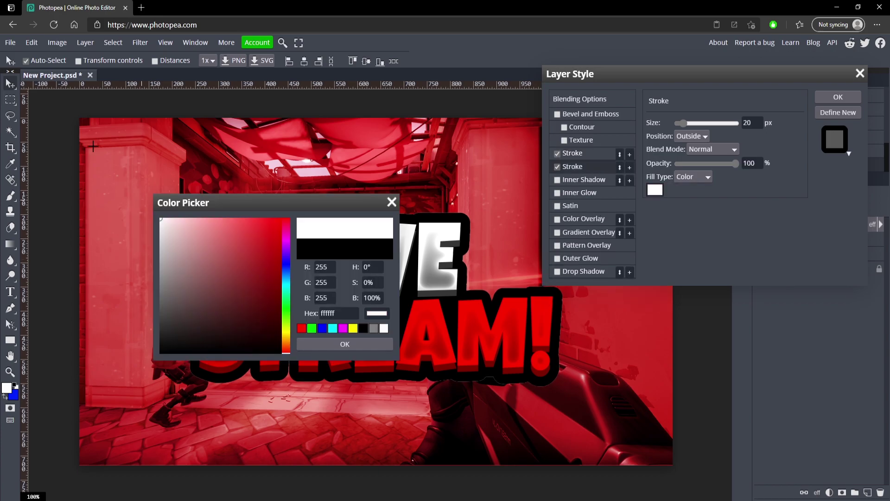
{"action": "left_click", "coordinate": [371, 346]}
{"action": "left_click_drag", "start_coordinate": [685, 121], "coordinate": [686, 121]}
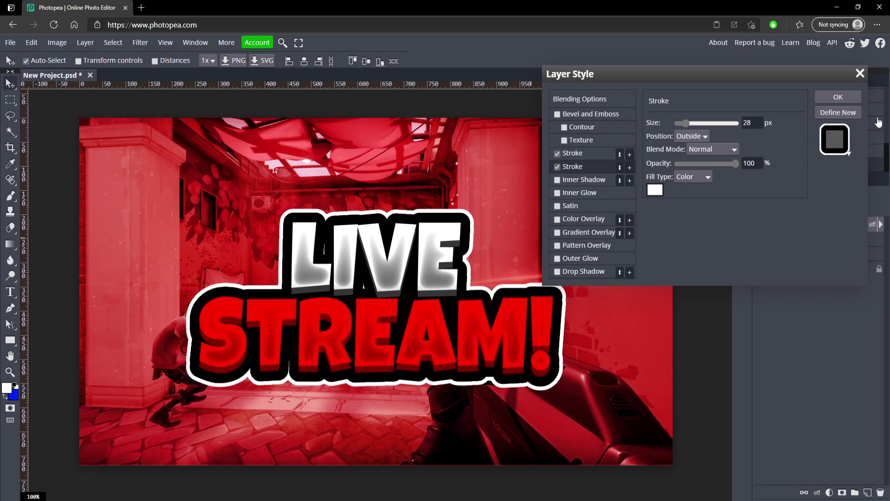
{"action": "left_click", "coordinate": [839, 98]}
{"action": "left_click_drag", "start_coordinate": [411, 321], "coordinate": [412, 311]}
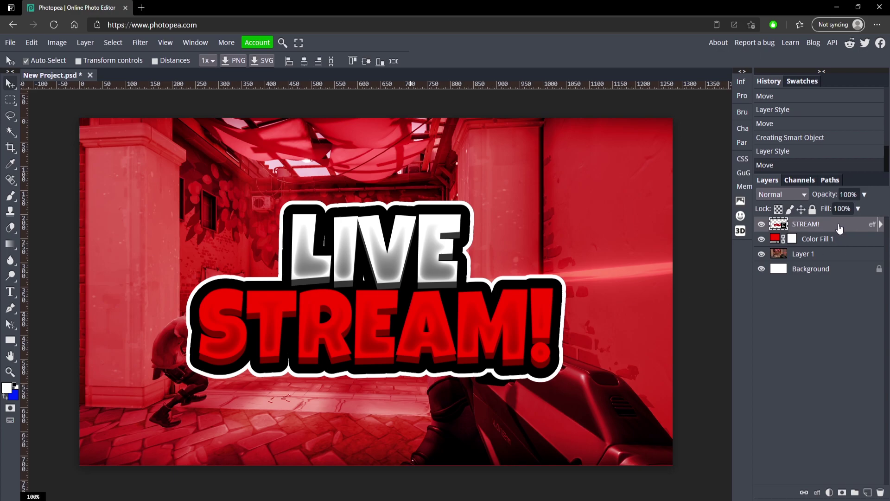
- Add a Curves 1 adjustment layer with a raised highlight point and a lowered shadow point, forming an S-curve
{"action": "left_click", "coordinate": [830, 493]}
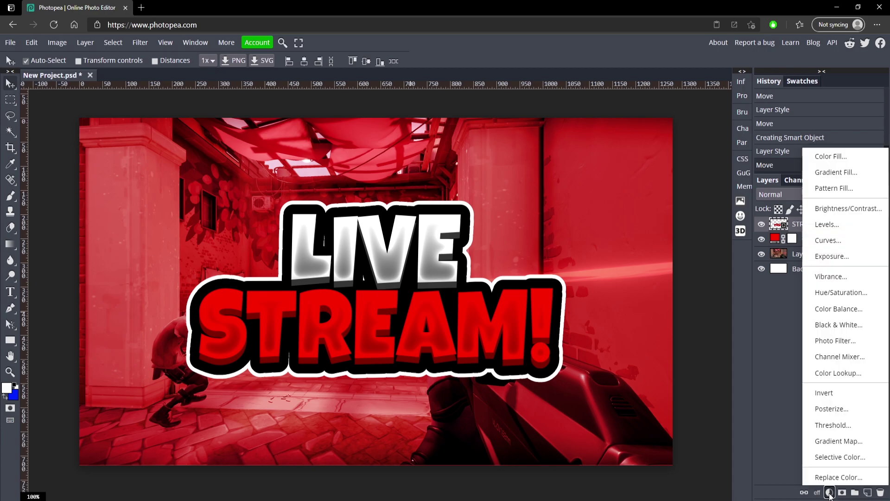
{"action": "left_click", "coordinate": [836, 240]}
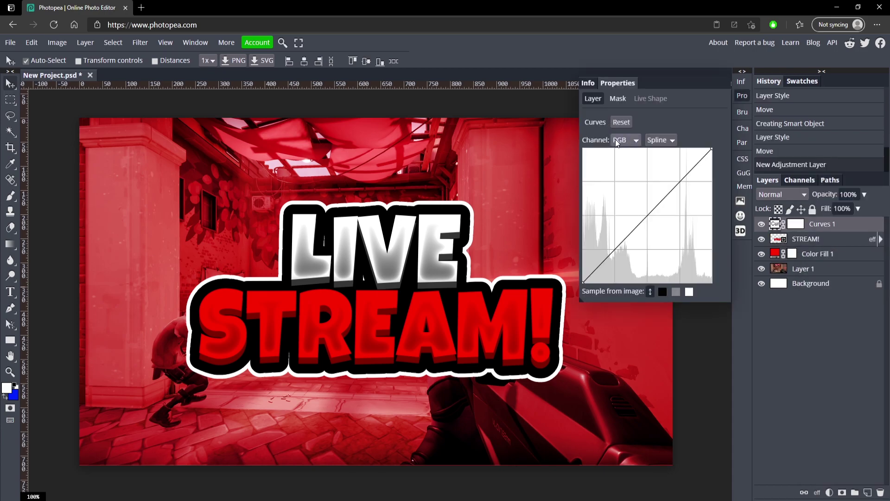
{"action": "left_click", "coordinate": [678, 175]}
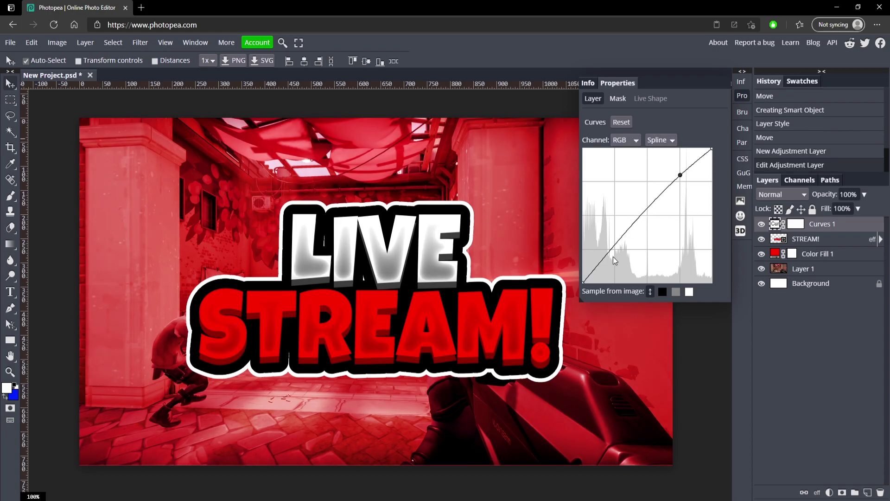
{"action": "left_click_drag", "start_coordinate": [616, 250], "coordinate": [617, 255]}
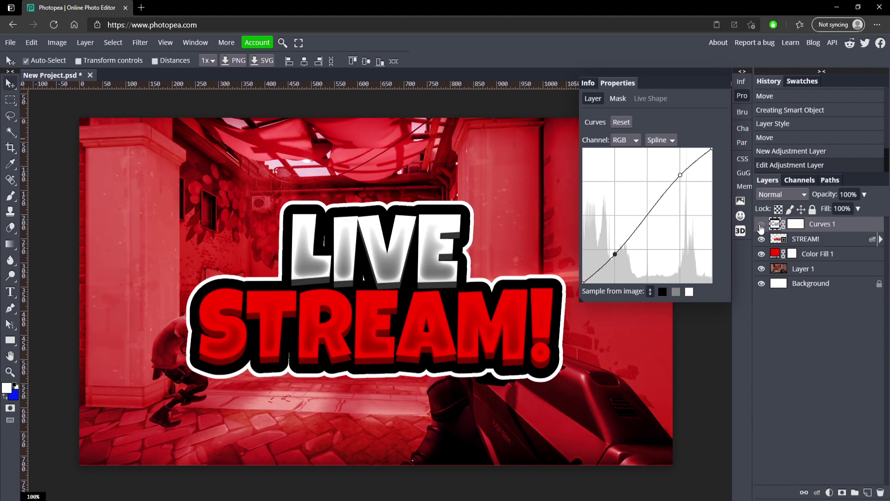
{"action": "mouse_move", "coordinate": [678, 178]}
{"action": "left_mouse_down"}
{"action": "mouse_move", "coordinate": [683, 159]}
{"action": "mouse_move", "coordinate": [688, 184]}
{"action": "mouse_move", "coordinate": [681, 177]}
{"action": "left_mouse_up"}
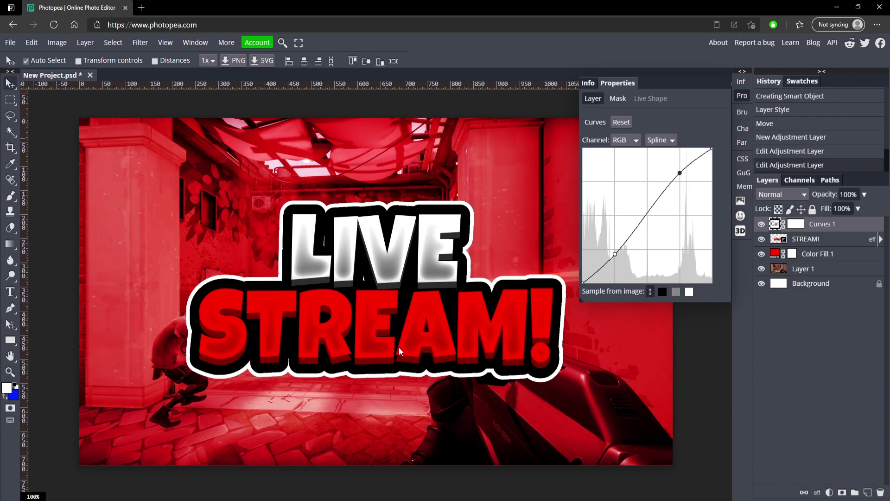
{"action": "left_click", "coordinate": [829, 239]}
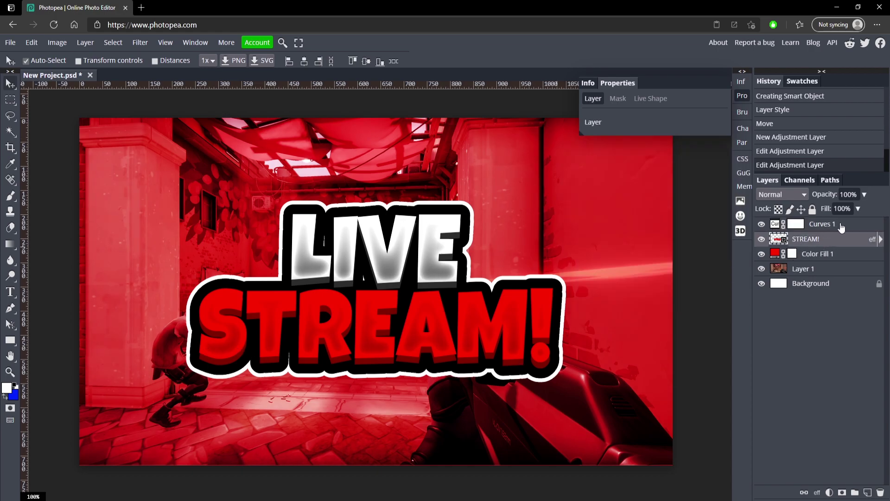
{"action": "left_click", "coordinate": [842, 226]}
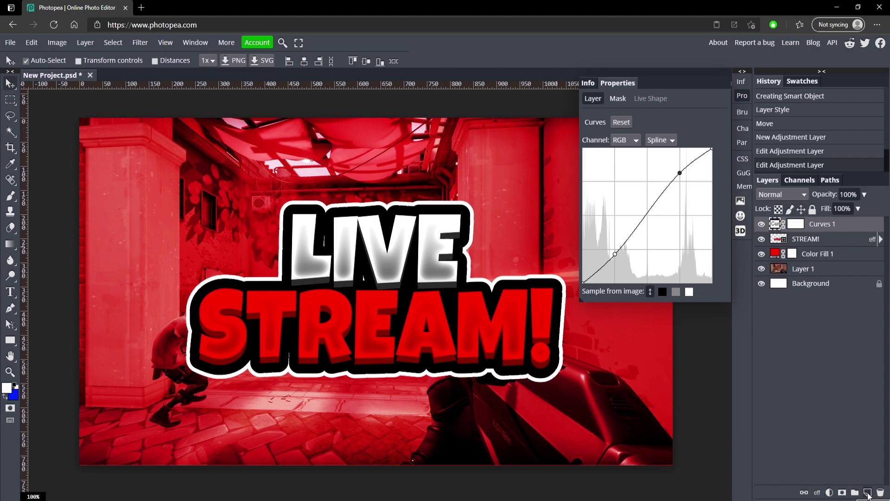
- Create a new layer, zoom out, and enlarge the Brush to a huge size
{"action": "left_click", "coordinate": [868, 493]}
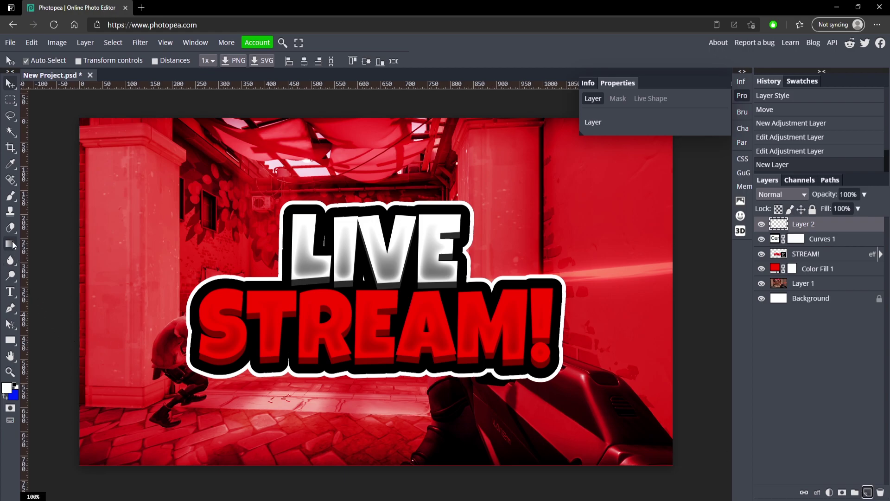
{"action": "left_click", "coordinate": [10, 195]}
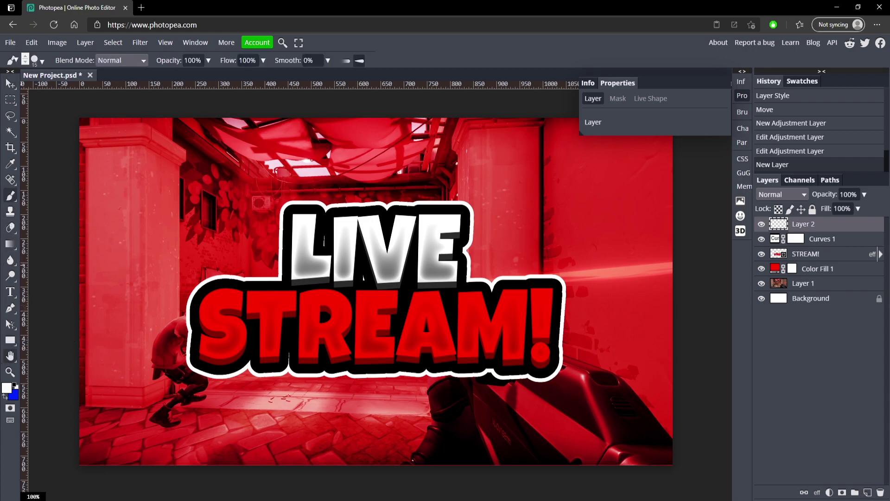
{"action": "left_click", "coordinate": [9, 372]}
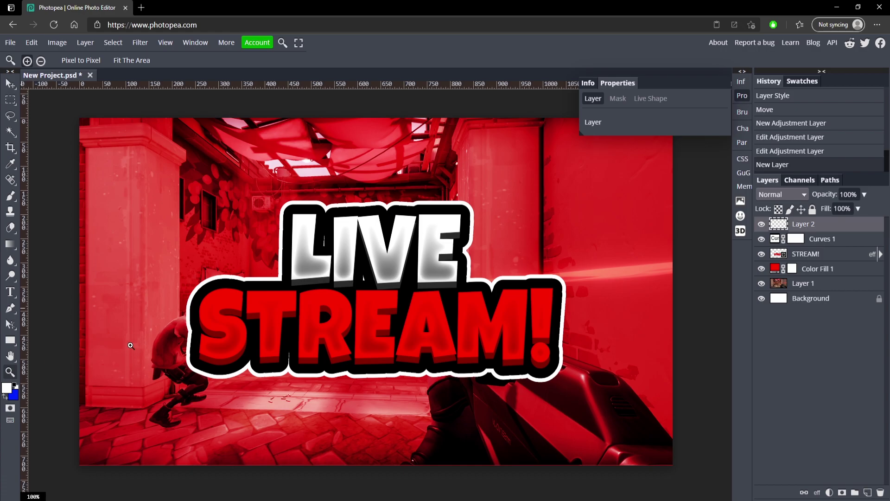
{"action": "scroll", "coordinate": [413, 276], "scroll_direction": "down", "scroll_amount": 5}
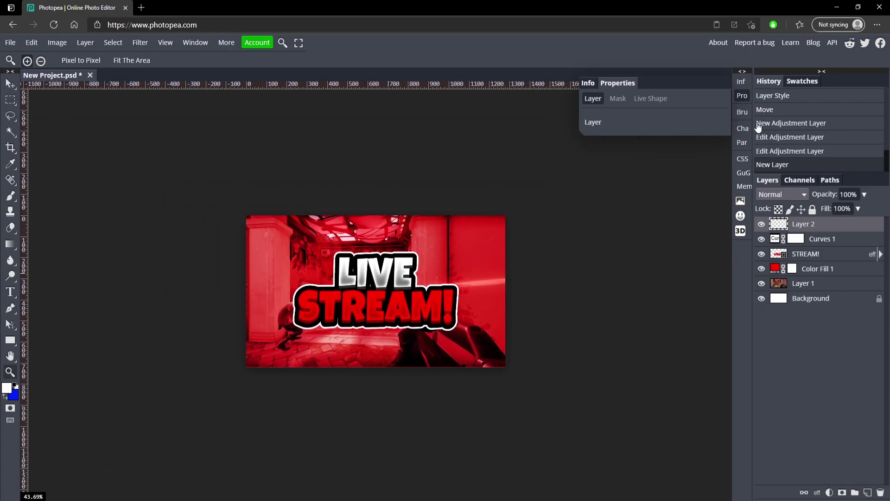
{"action": "left_click", "coordinate": [742, 96]}
{"action": "left_click", "coordinate": [12, 196]}
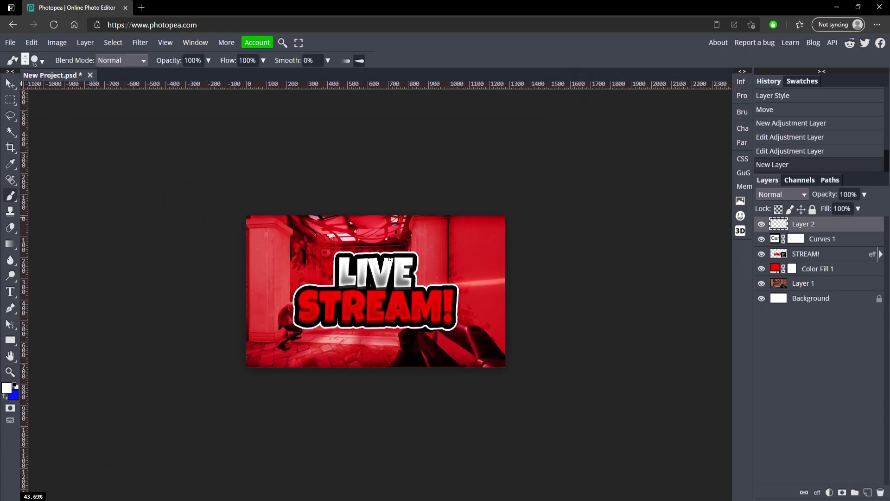
{"action": "mouse_move", "coordinate": [390, 259]}
{"action": "left_mouse_down"}
{"action": "mouse_move", "coordinate": [510, 126]}
{"action": "mouse_move", "coordinate": [501, 139]}
{"action": "mouse_move", "coordinate": [539, 164]}
{"action": "left_mouse_up"}
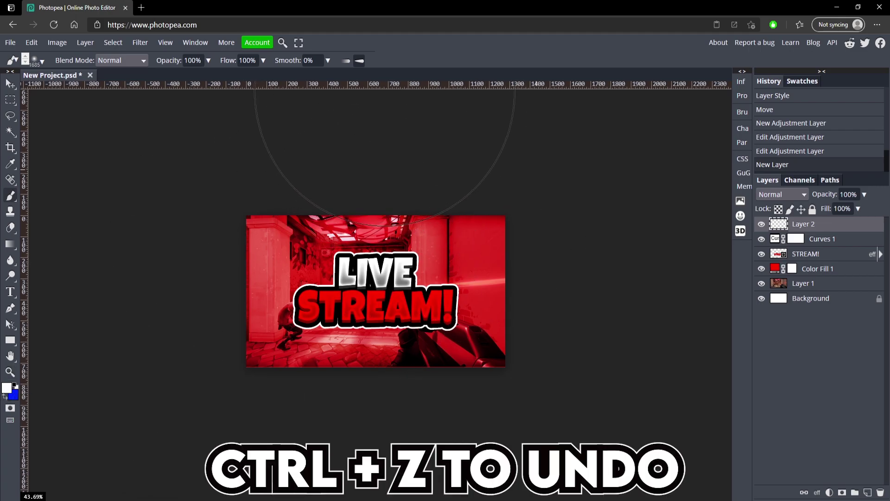
- Paint one large white dab along the top edge of the thumbnail
{"action": "left_click", "coordinate": [381, 102]}
{"action": "key", "text": "ctrl+z"}
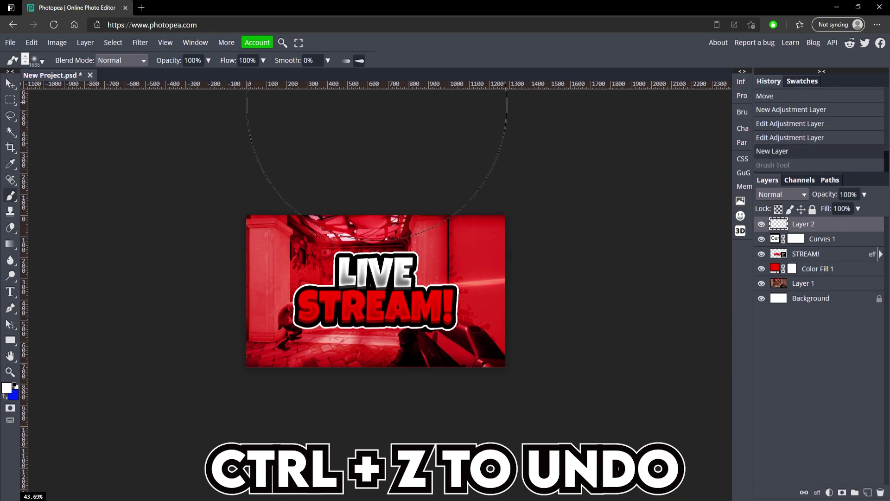
{"action": "left_click", "coordinate": [377, 111]}
{"action": "key", "text": "ctrl+z"}
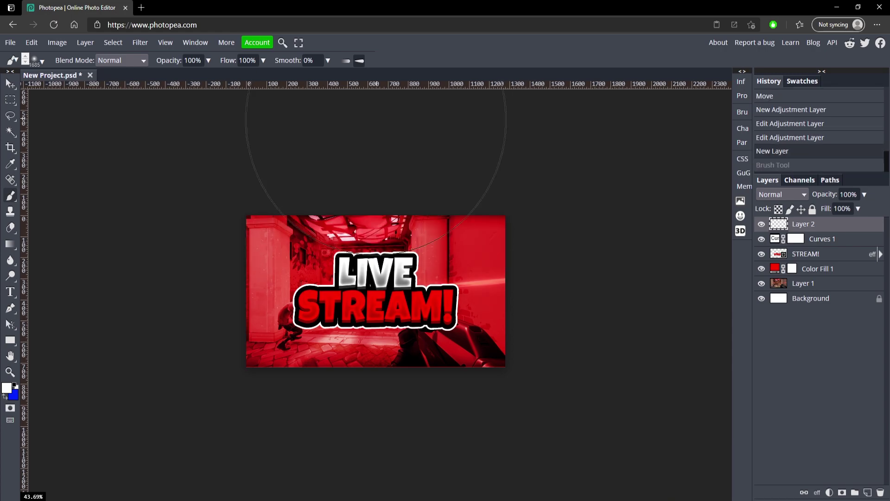
{"action": "left_click", "coordinate": [376, 127]}
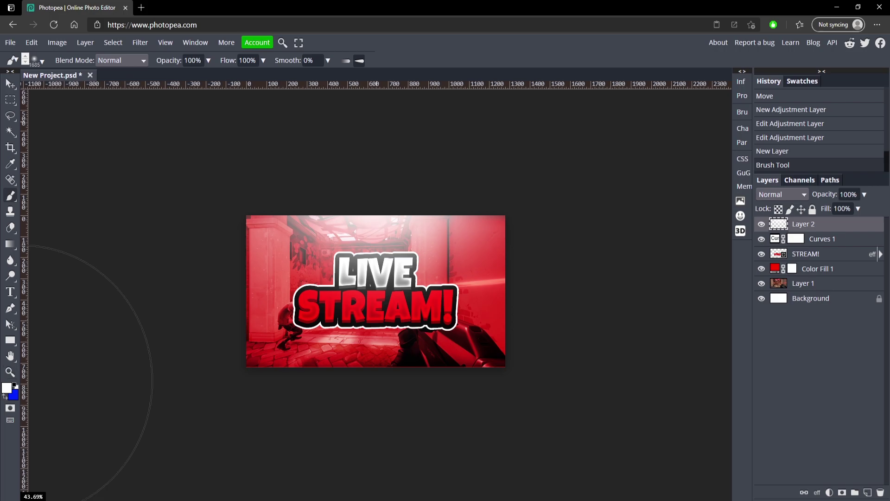
{"action": "left_click", "coordinate": [10, 371]}
- Lower Layer 2's opacity to 61% and toggle its visibility to compare
{"action": "left_click", "coordinate": [353, 280]}
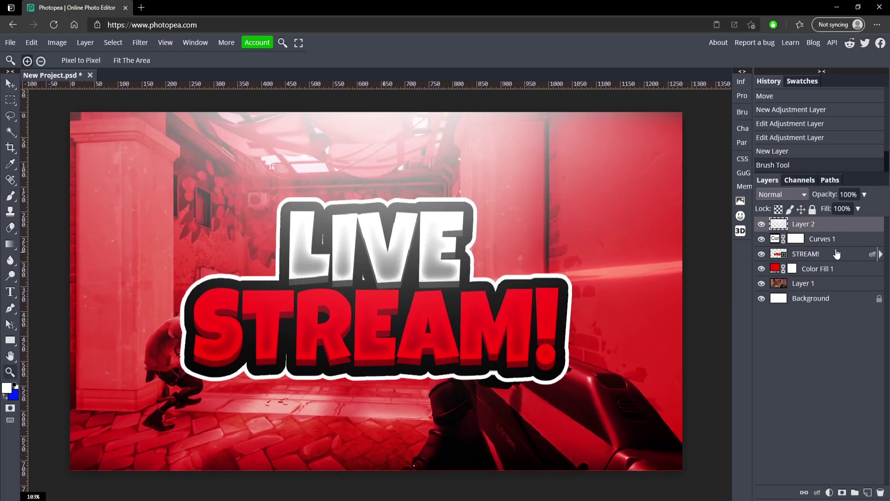
{"action": "left_click", "coordinate": [865, 194]}
{"action": "left_click_drag", "start_coordinate": [852, 206], "coordinate": [847, 208]}
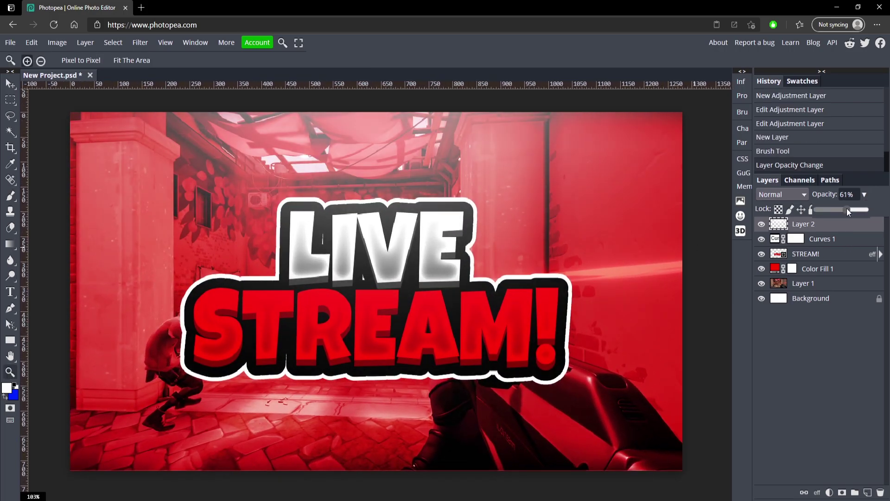
{"action": "left_click", "coordinate": [761, 224]}
{"action": "left_click", "coordinate": [762, 225]}
- Export the thumbnail as a 1280×720 PNG at 100% quality
{"action": "left_click", "coordinate": [11, 44]}
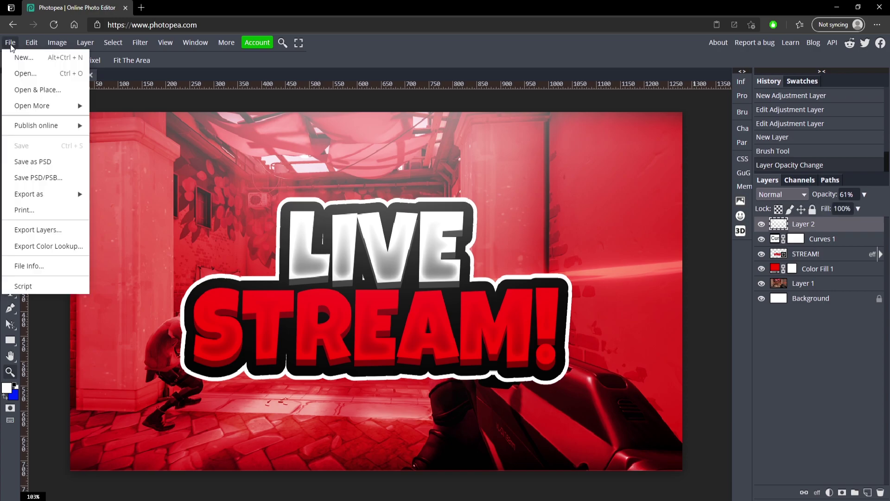
{"action": "mouse_move", "coordinate": [35, 197]}
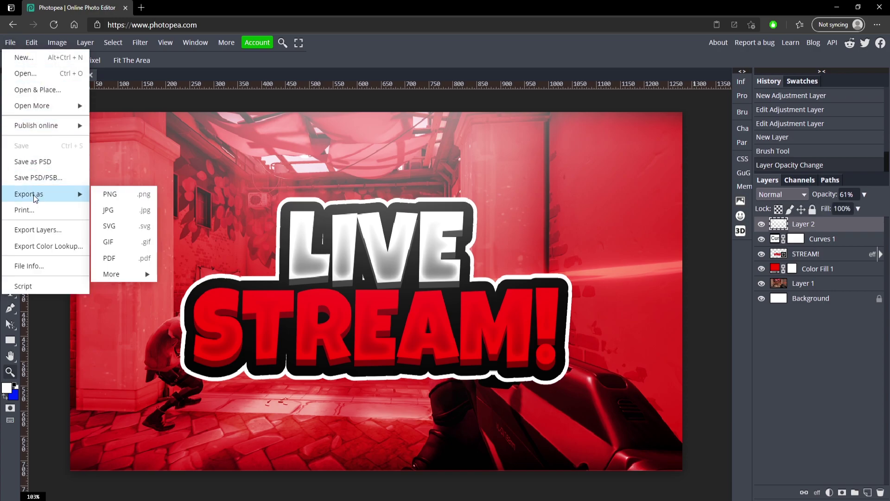
{"action": "left_click", "coordinate": [123, 197]}
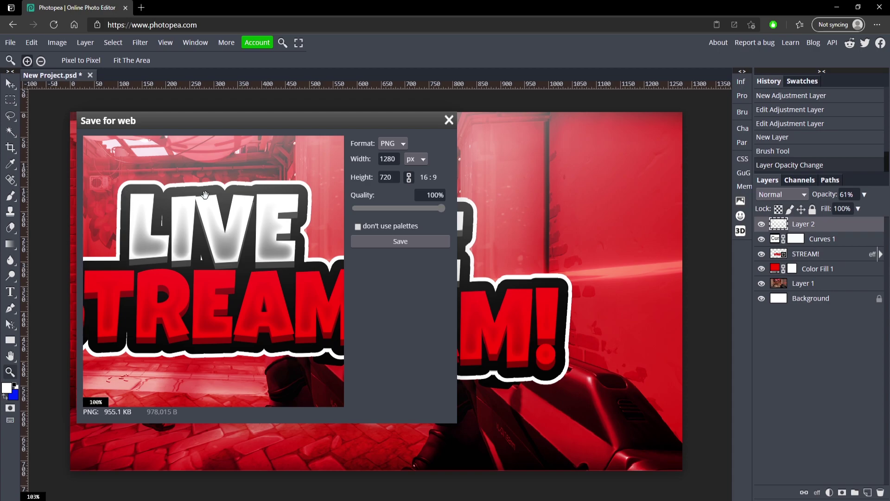
{"action": "left_click", "coordinate": [429, 195]}
{"action": "left_click", "coordinate": [414, 239]}
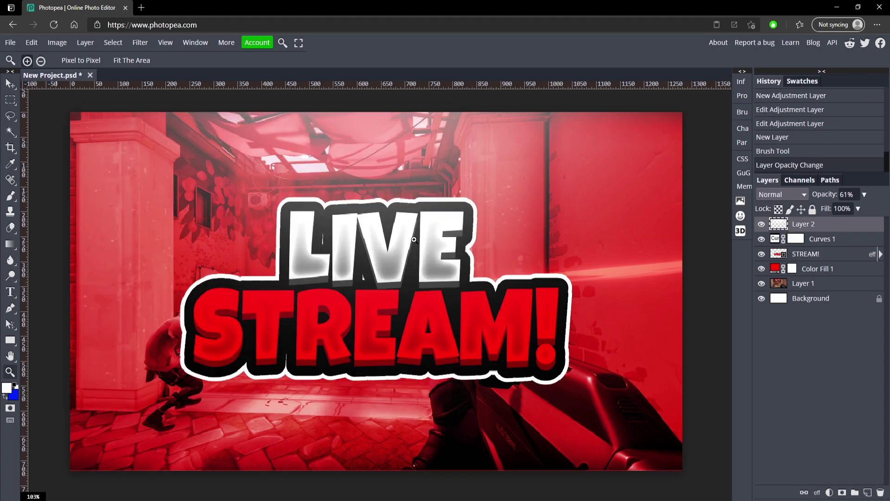